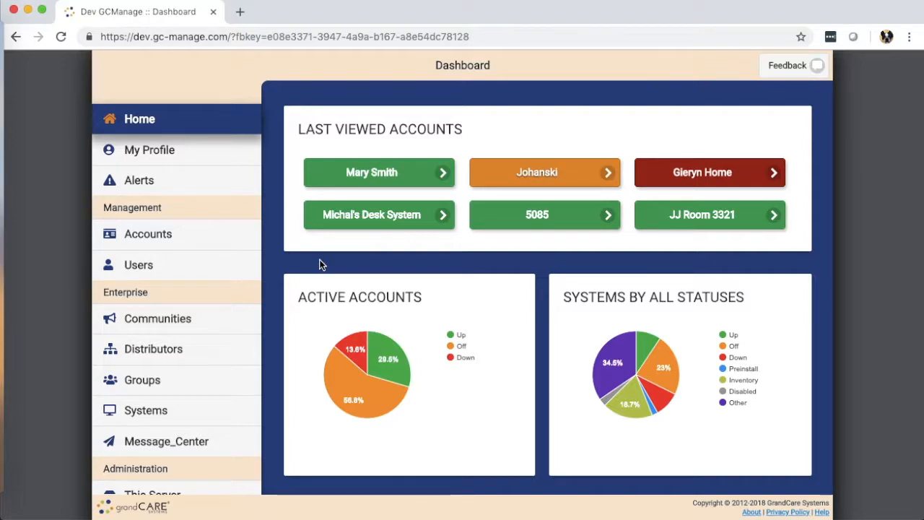
Browse the accounts list and its status filter unchanged, then return to the dashboard
click(156, 239)
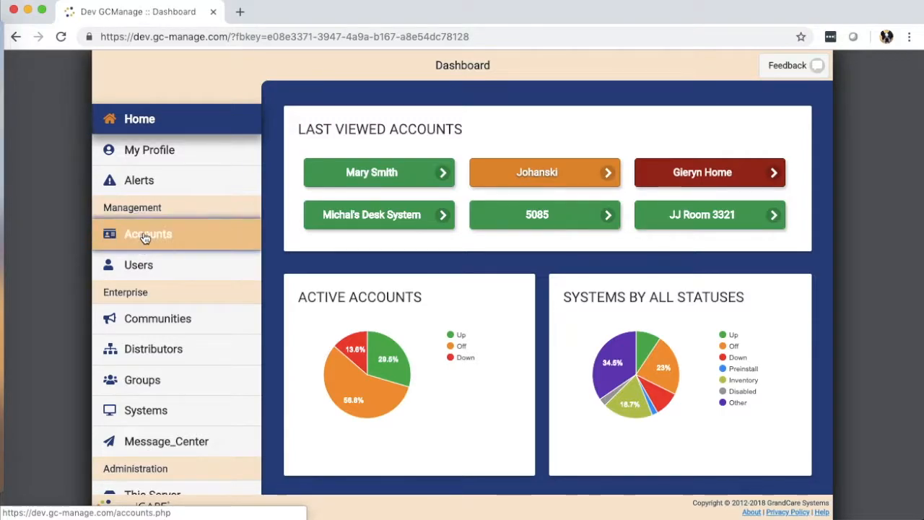
scroll(422, 260, down, 4)
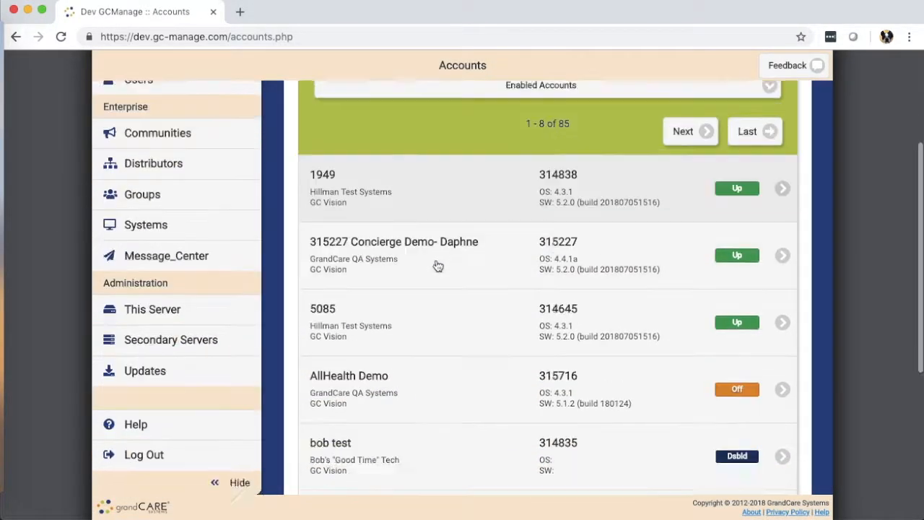
scroll(435, 265, up, 4)
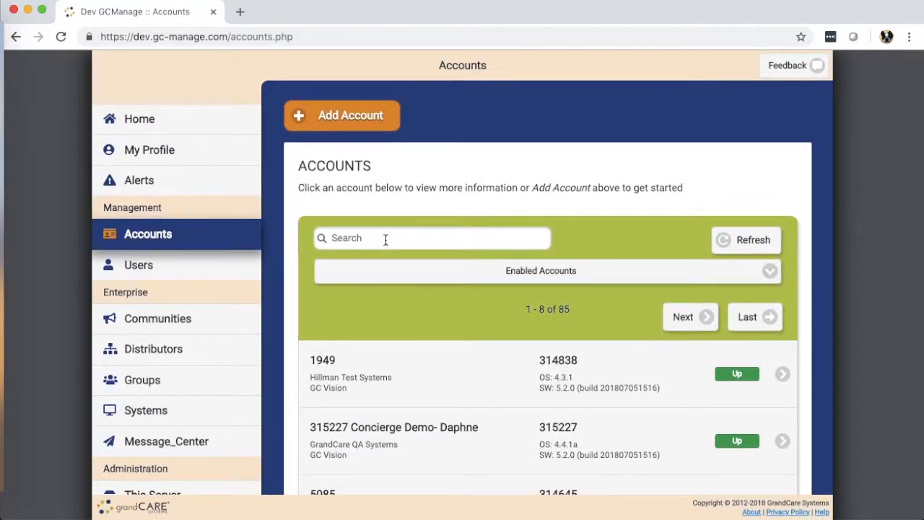
click(535, 273)
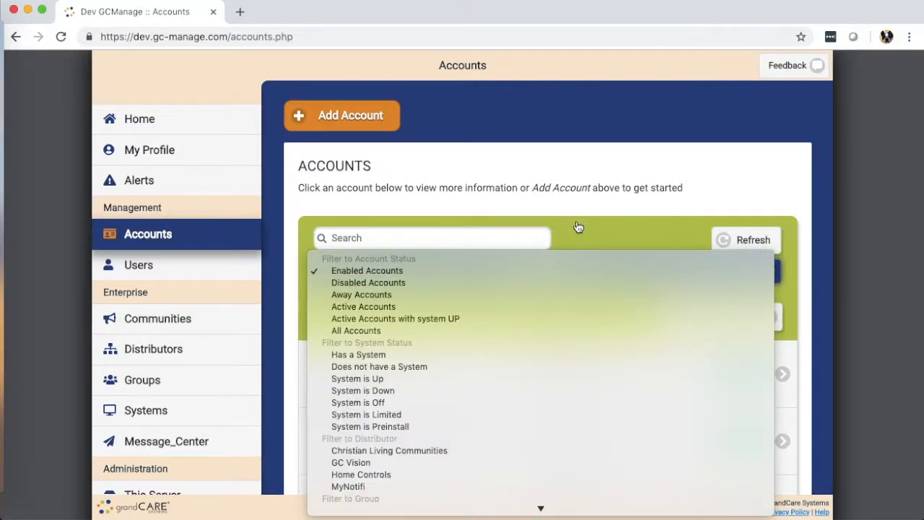
click(575, 226)
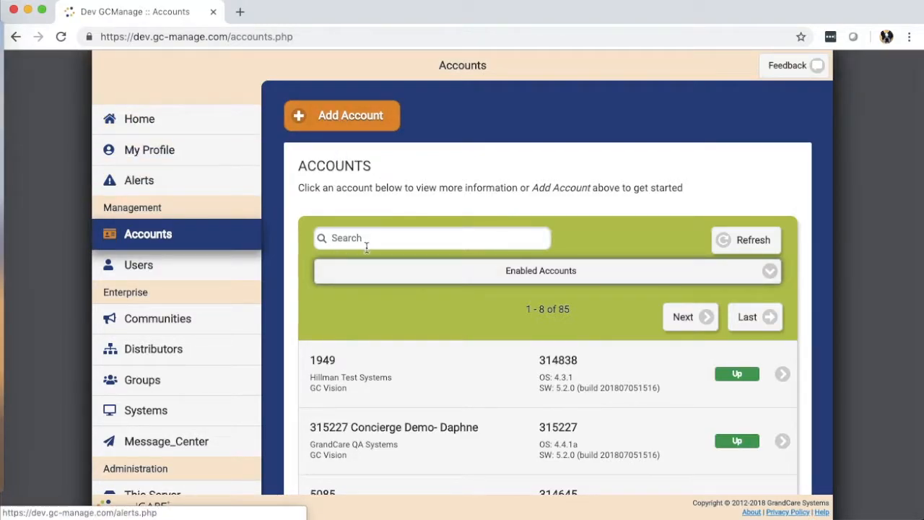
click(152, 124)
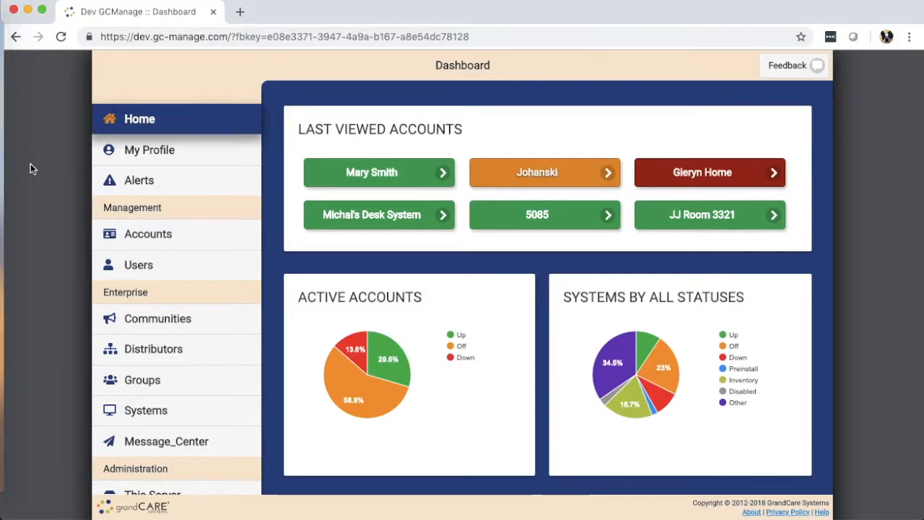
Open the first Last Viewed account and scroll through its Summary: system up, one recent alert
click(364, 175)
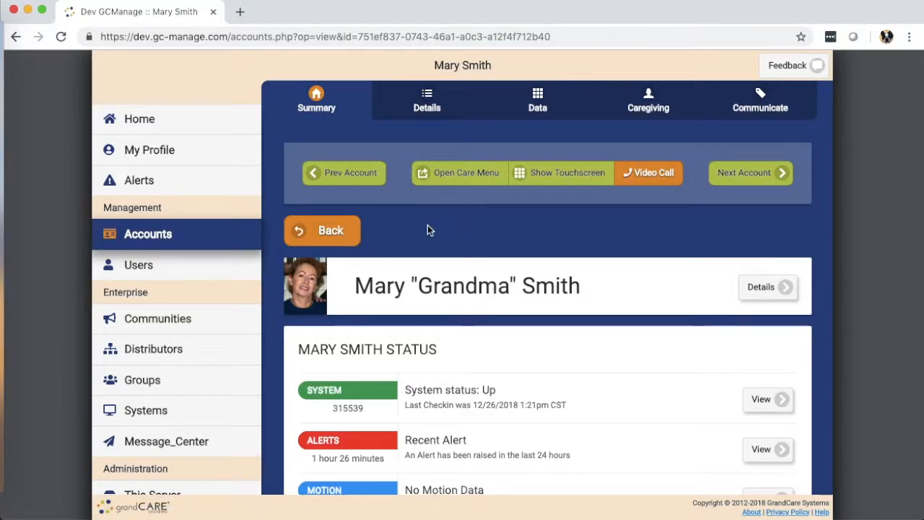
scroll(481, 268, down, 3)
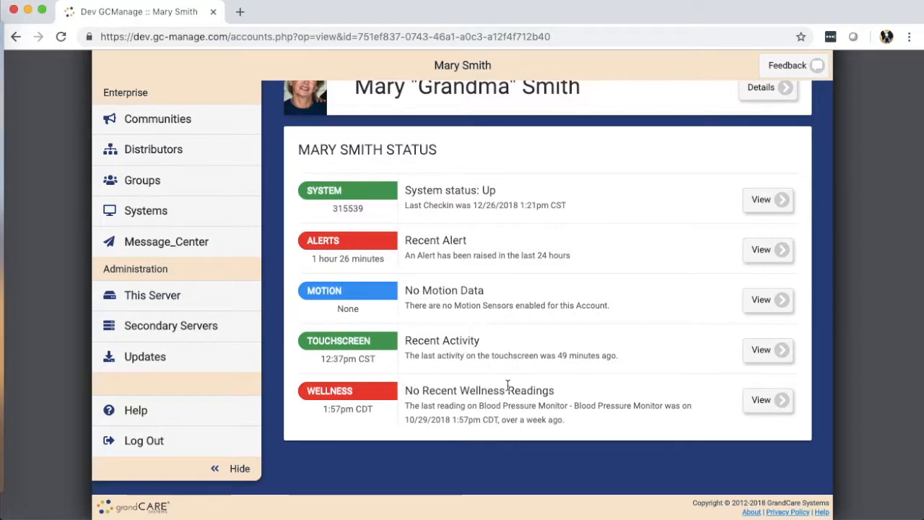
scroll(485, 332, up, 4)
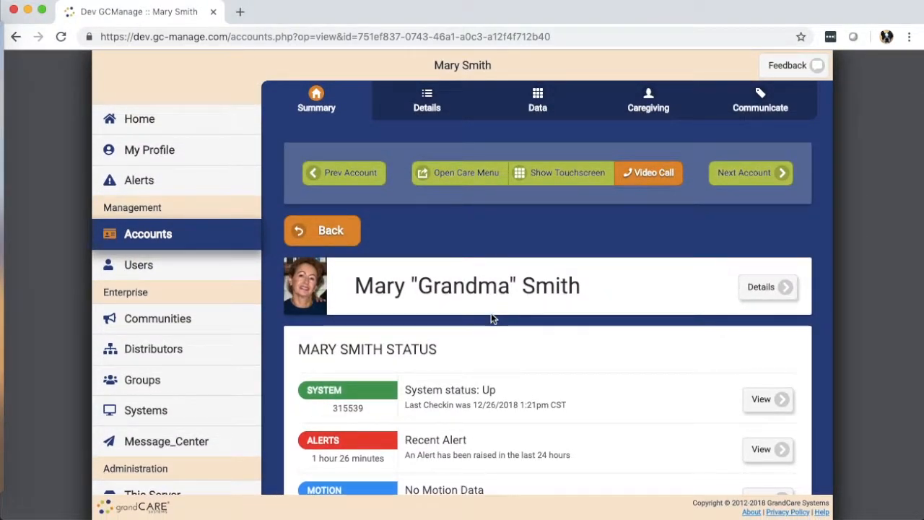
Show the account's Details tab and scroll through its address, profile notes and away periods
click(426, 106)
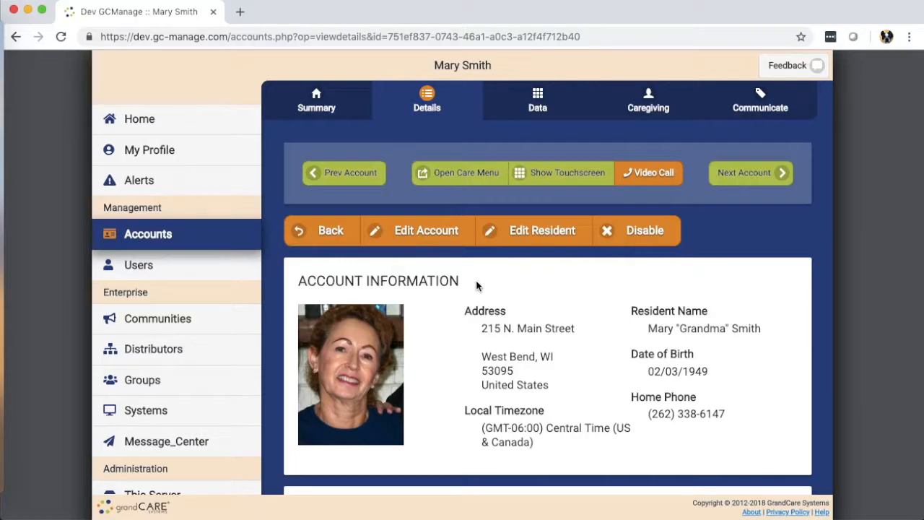
scroll(461, 286, down, 3)
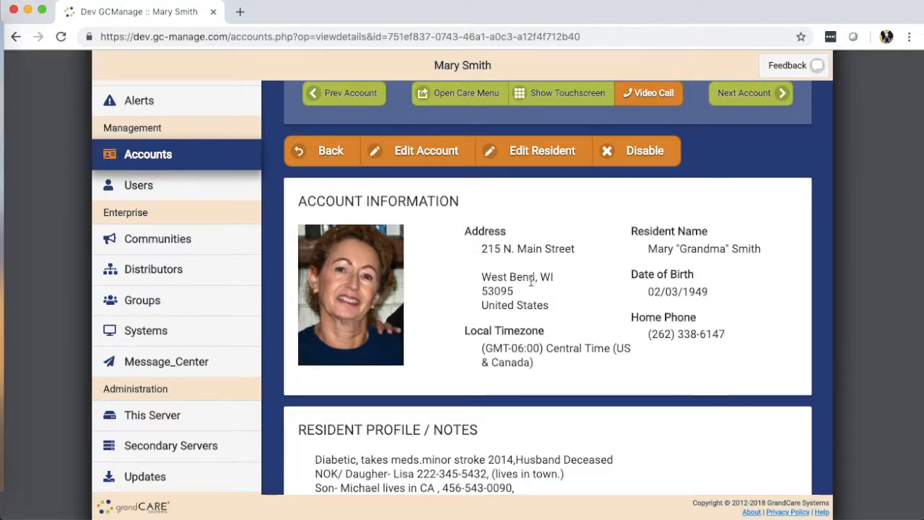
scroll(533, 285, down, 5)
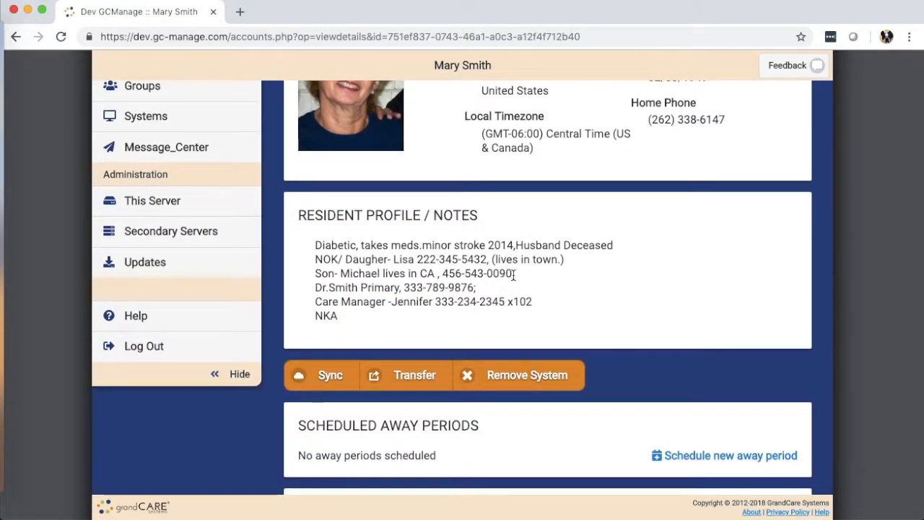
scroll(540, 264, down, 3)
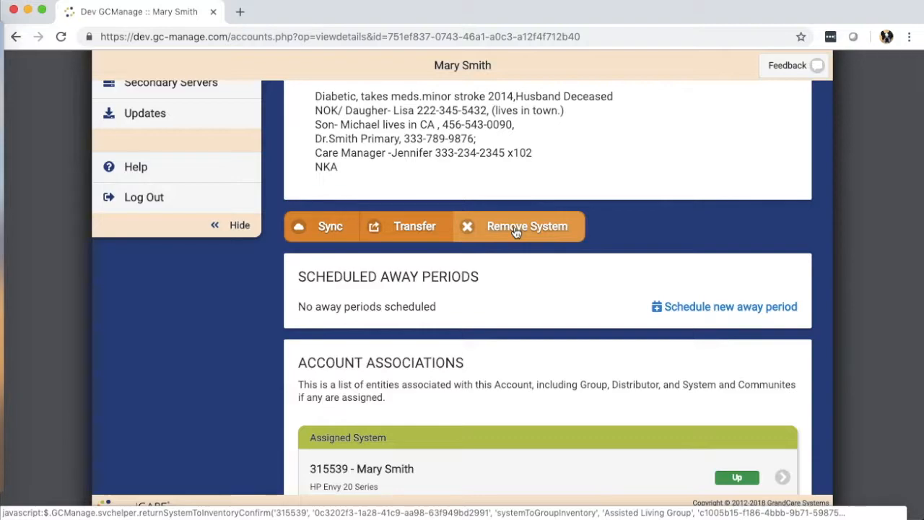
scroll(556, 283, down, 3)
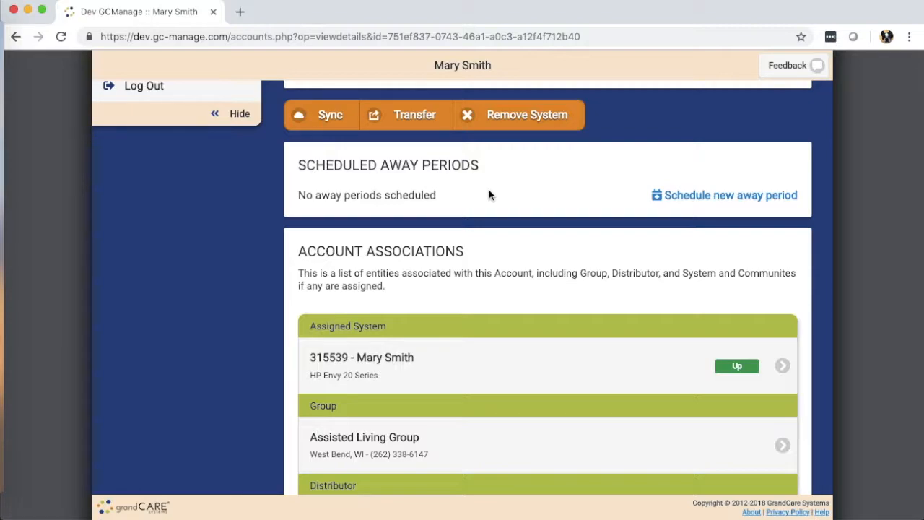
Save a new away period from Dec 31, 2018 to Jan 3, 2019 noted 'visiting family'
click(689, 195)
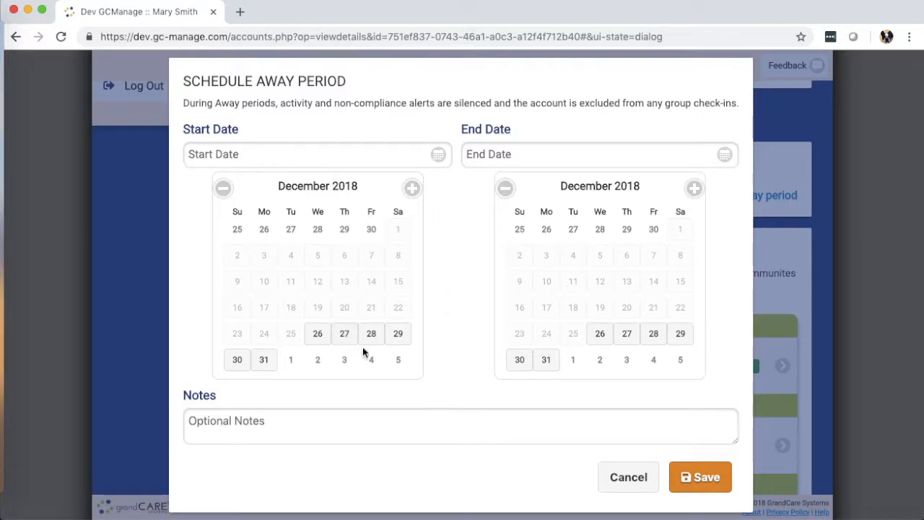
click(265, 360)
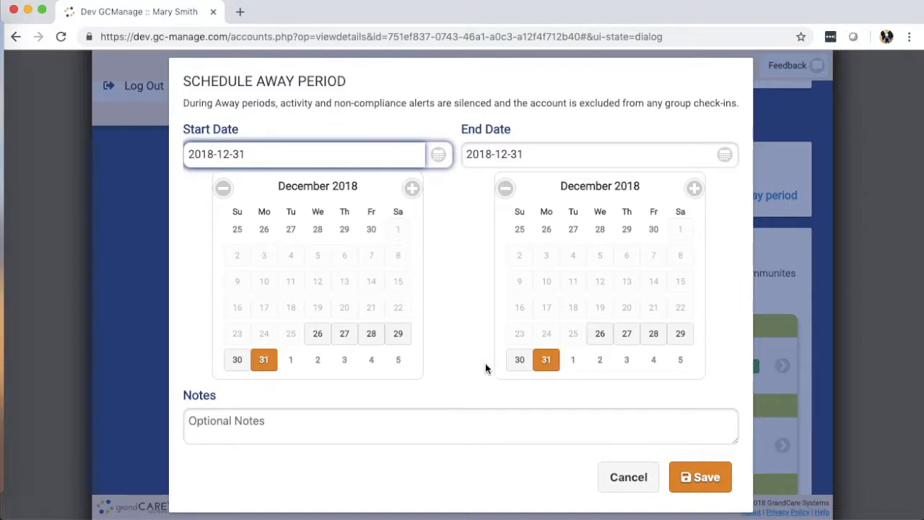
click(626, 362)
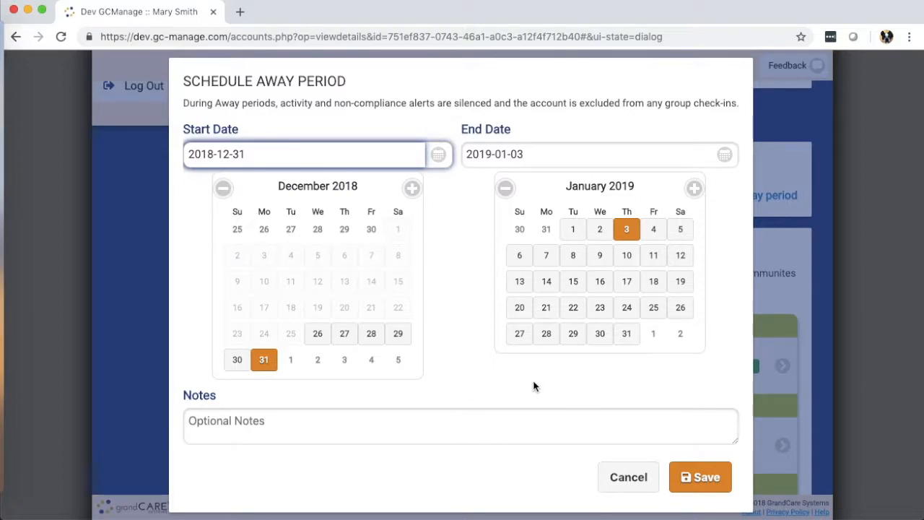
scroll(534, 386, up, 2)
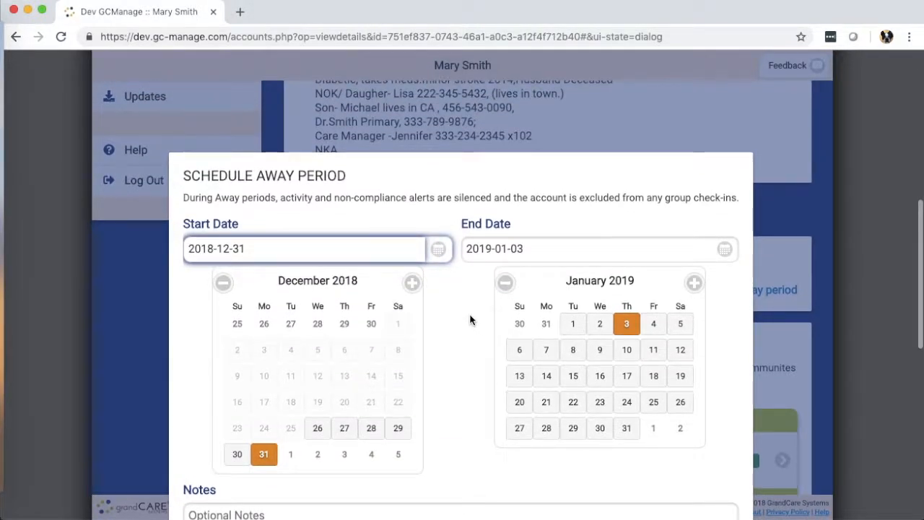
scroll(463, 314, down, 3)
click(343, 390)
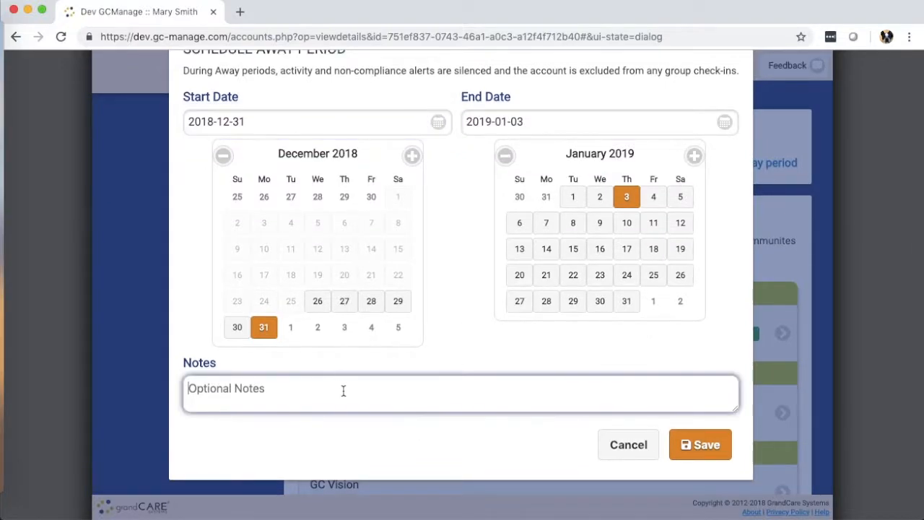
text(f)
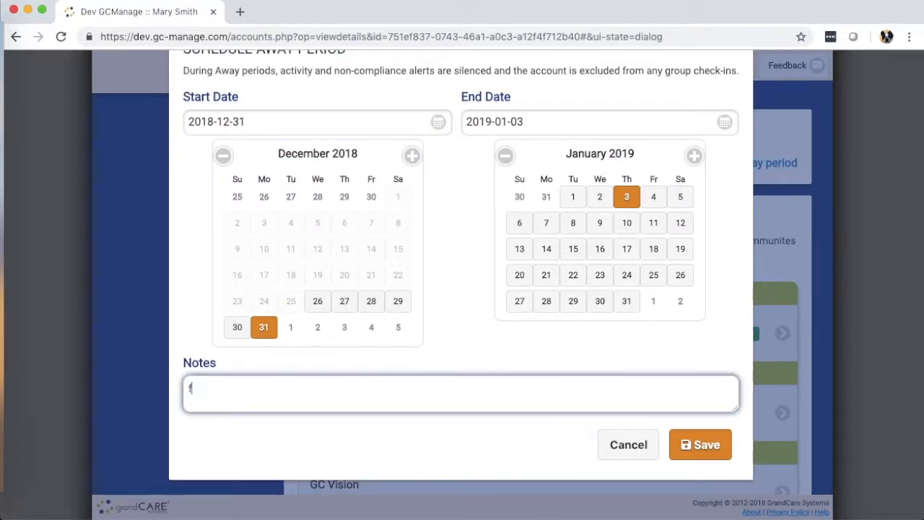
text(isiting family)
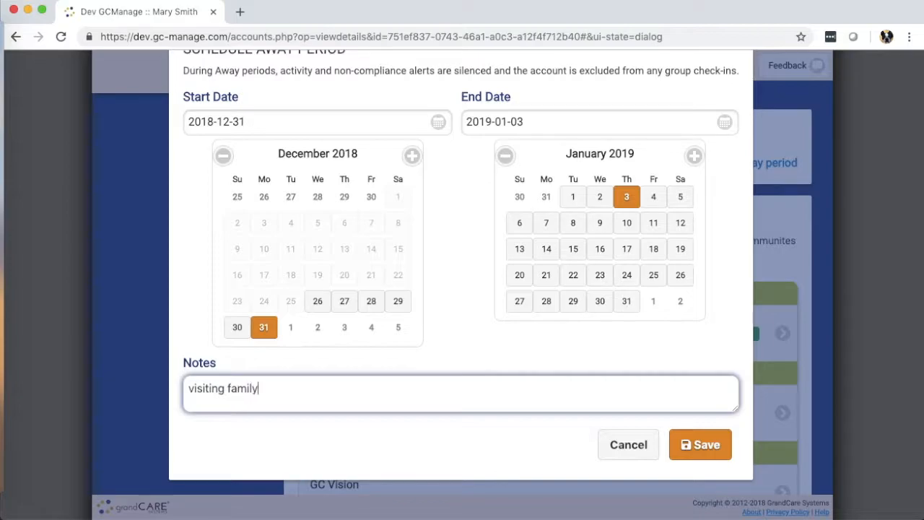
click(708, 445)
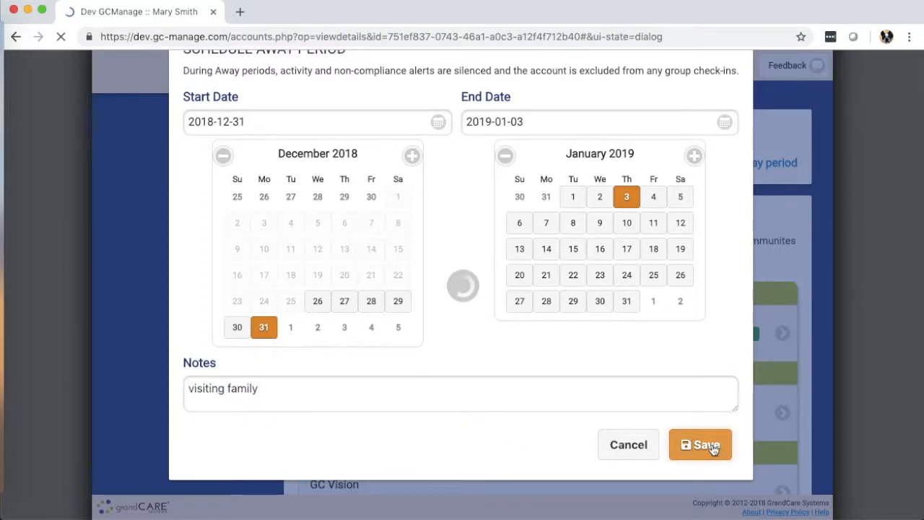
scroll(578, 344, down, 5)
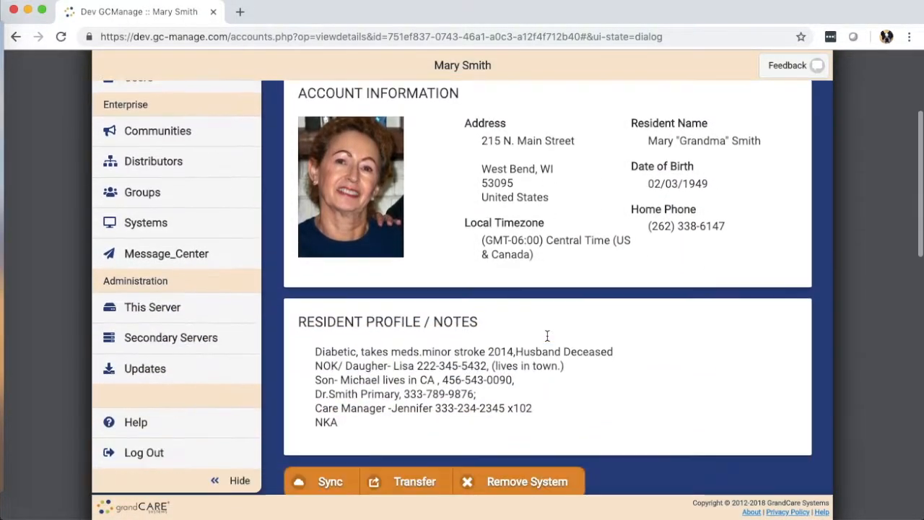
scroll(547, 335, down, 5)
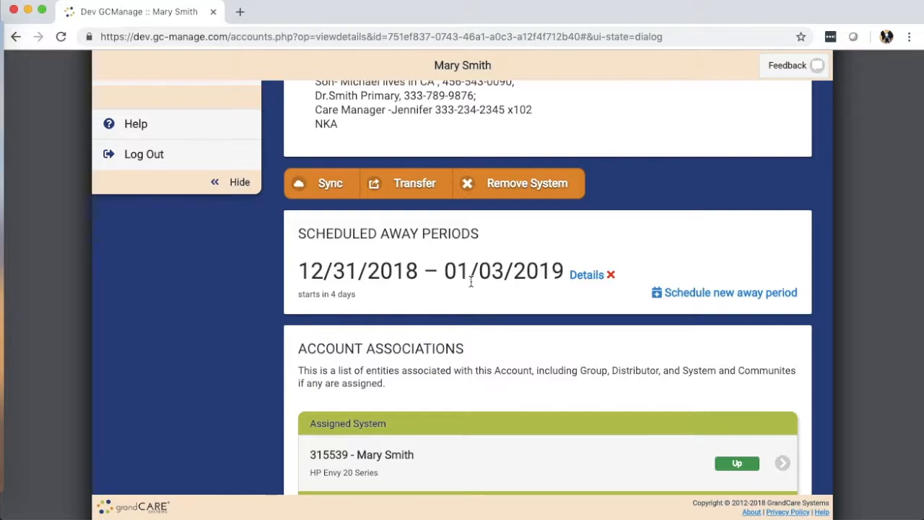
scroll(429, 280, down, 3)
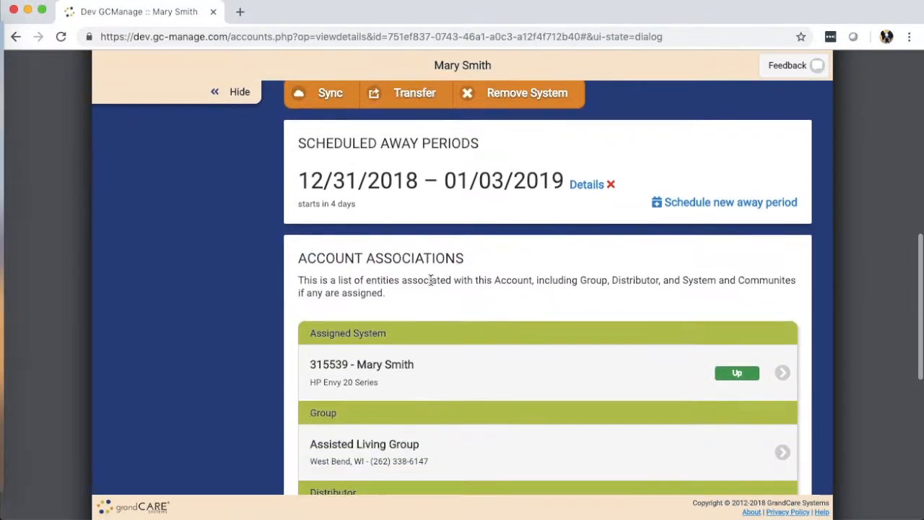
scroll(403, 274, down, 4)
scroll(403, 274, down, 2)
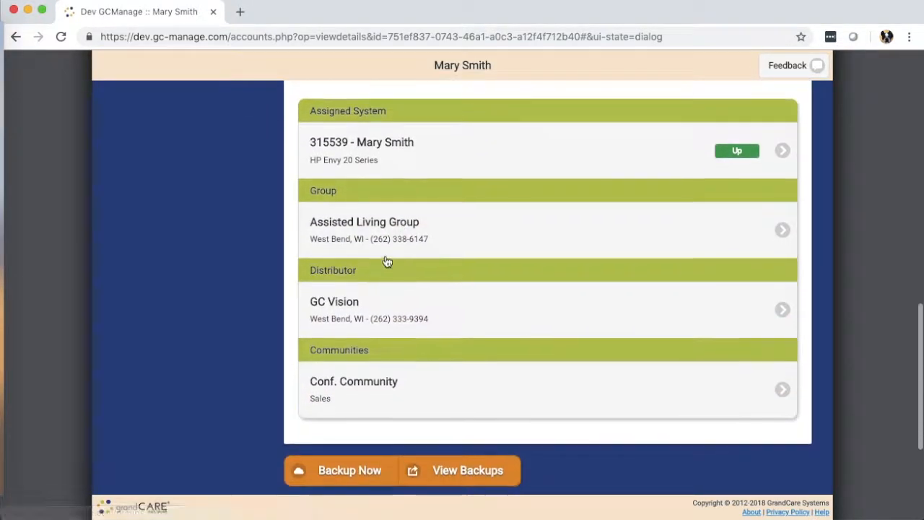
scroll(384, 260, up, 2)
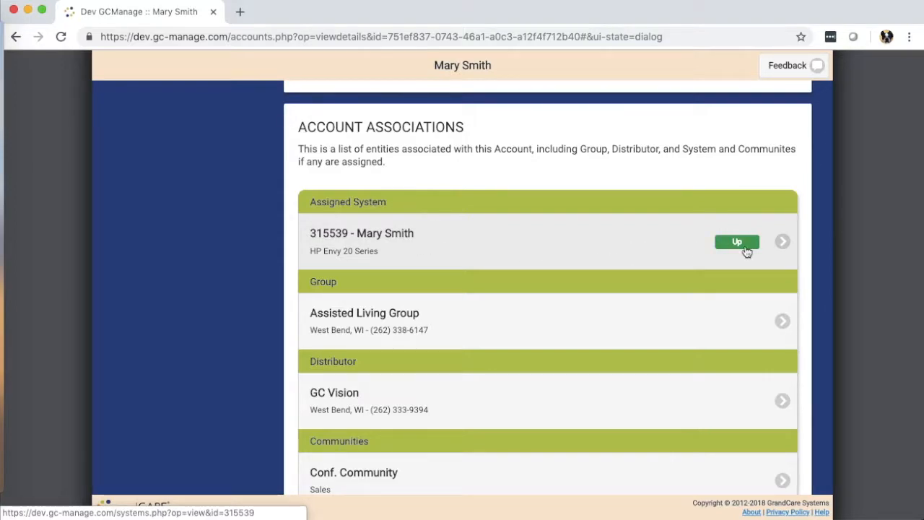
Check assigned system 315539's info, which reports Up, then return to the Details page
click(415, 243)
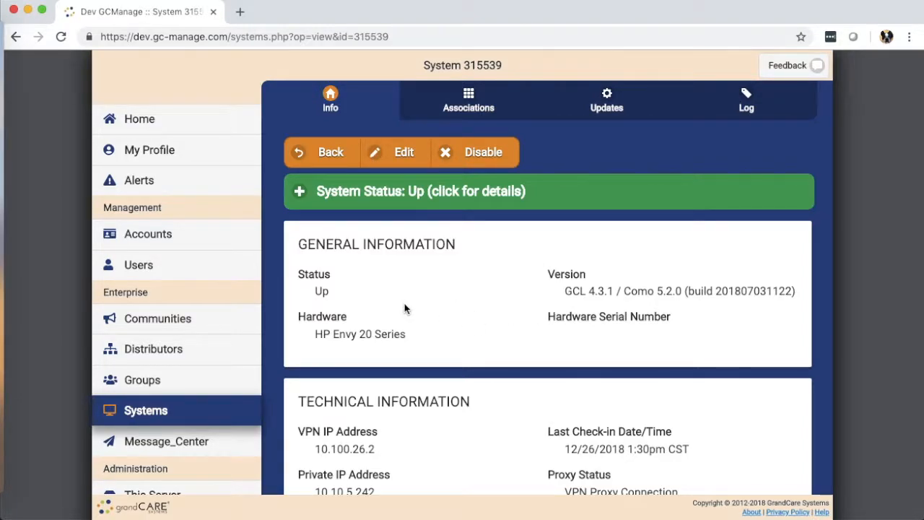
click(15, 36)
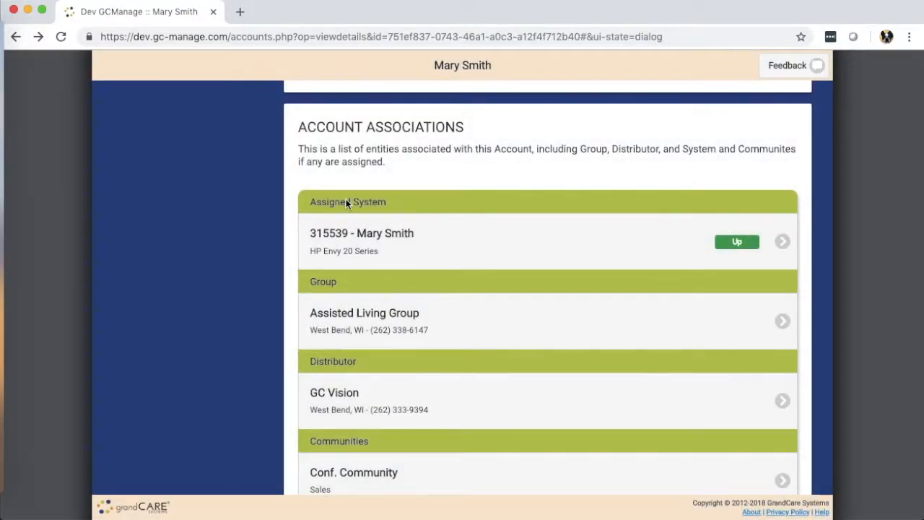
scroll(480, 258, down, 2)
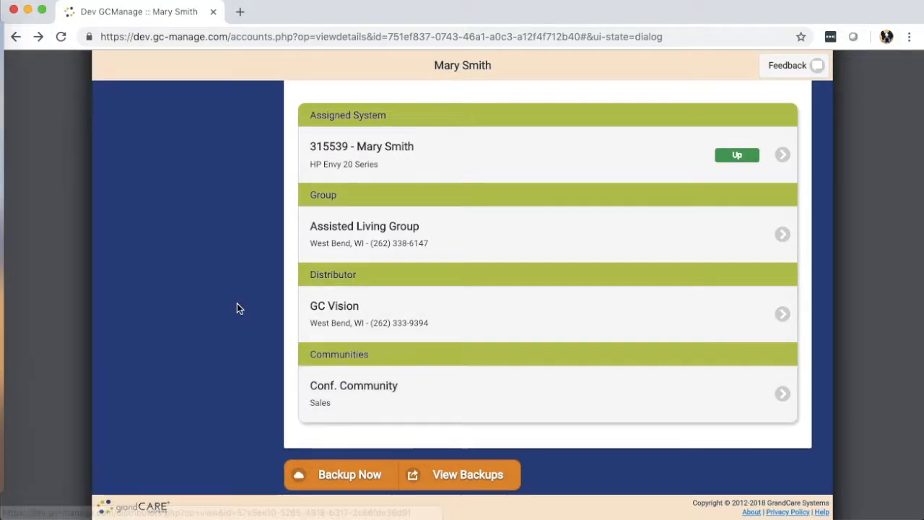
scroll(238, 308, down, 3)
scroll(237, 308, down, 2)
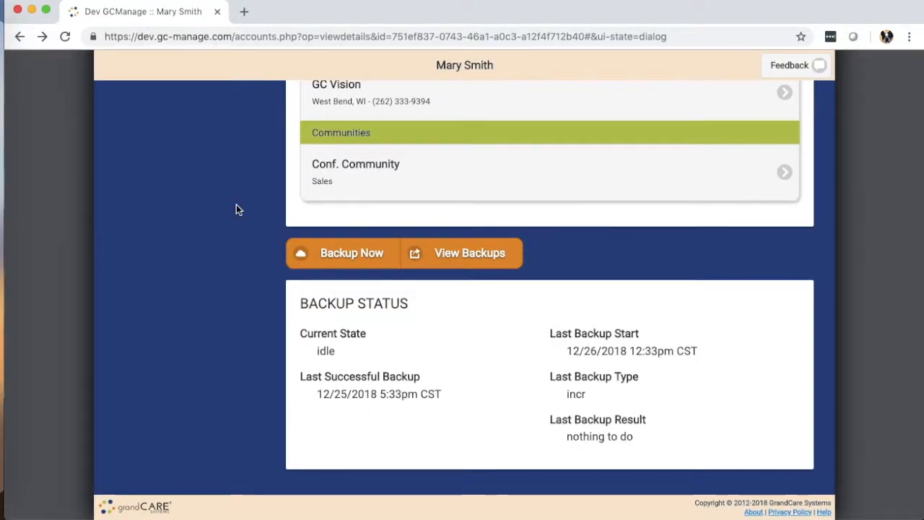
scroll(232, 205, up, 4)
scroll(233, 210, up, 10)
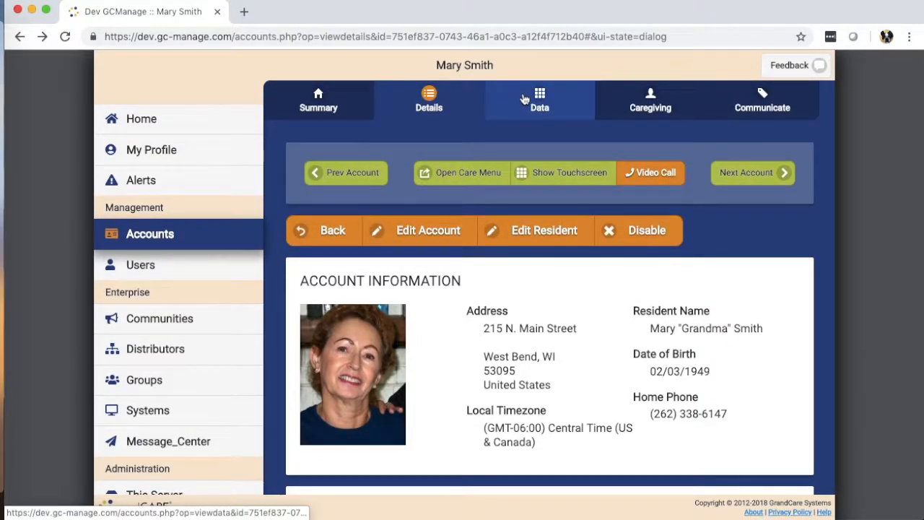
Show the Data tab as a Motion Graph of door and kitchen sensor activity for 26 Dec 2018
click(538, 105)
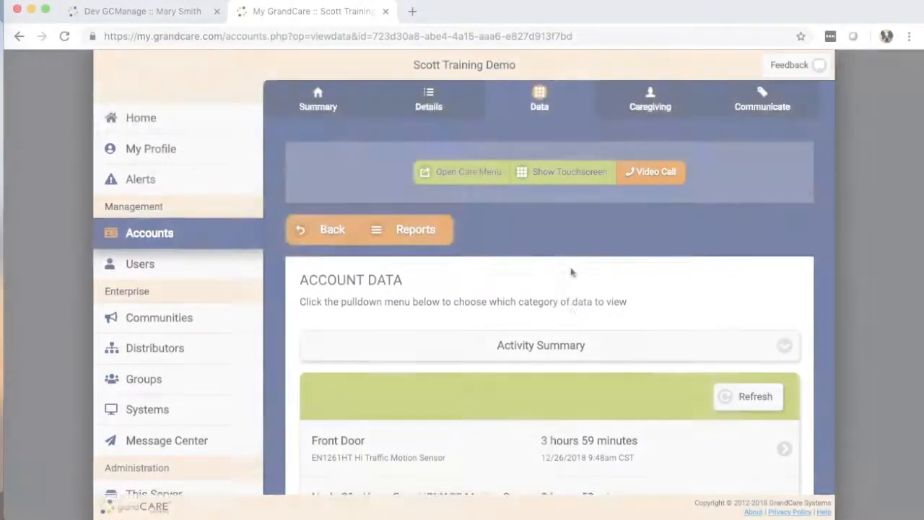
scroll(572, 270, down, 5)
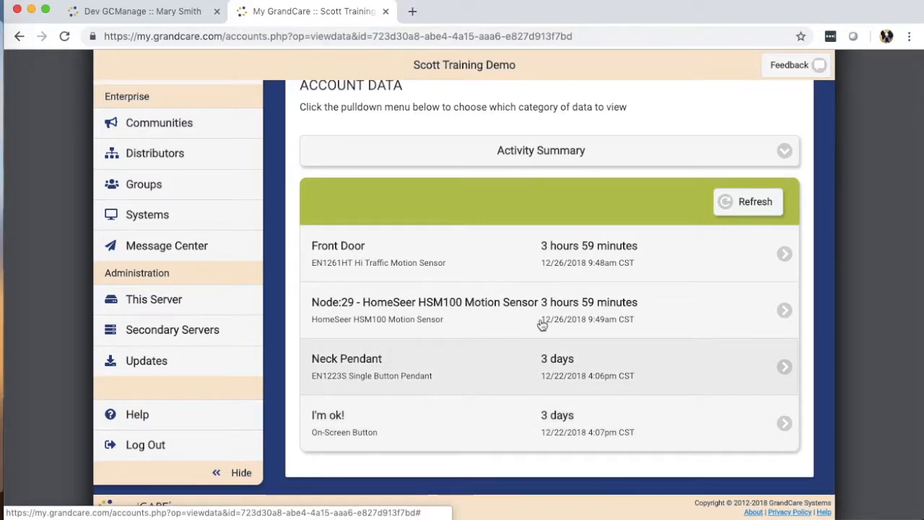
click(526, 150)
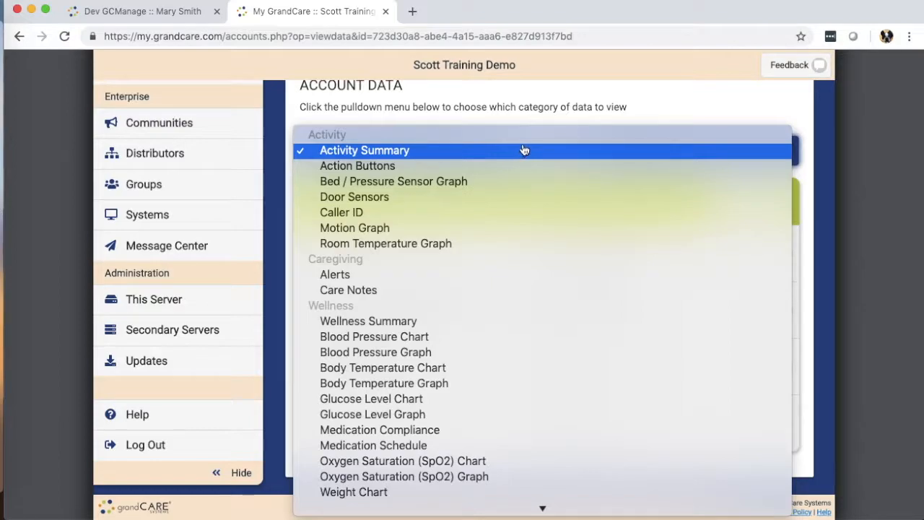
click(523, 231)
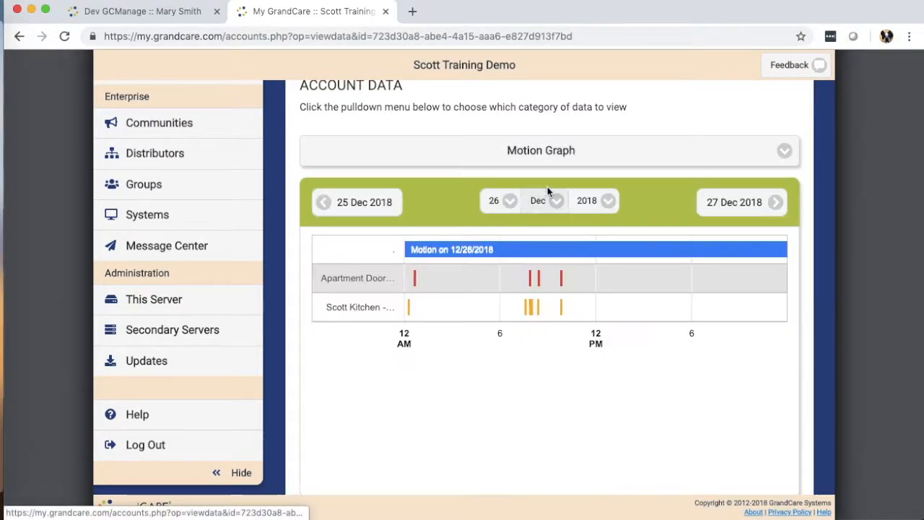
mouse_move(409, 309)
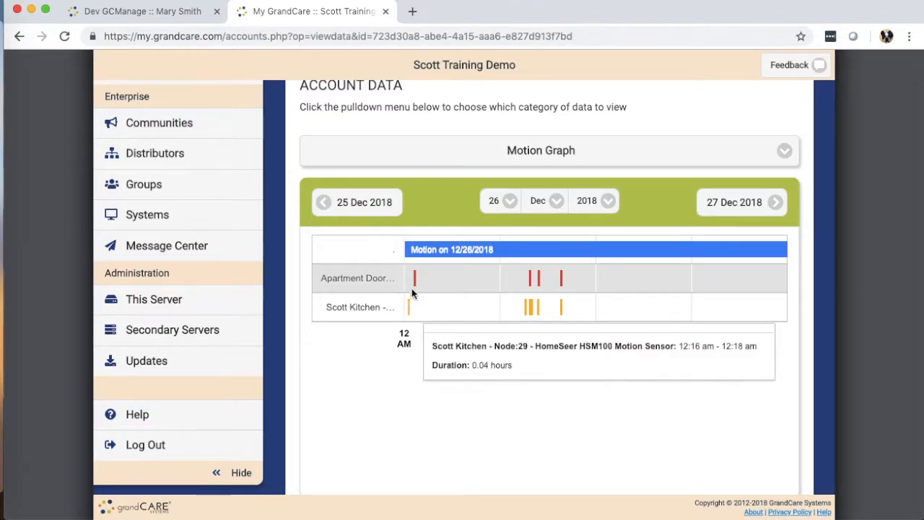
mouse_move(413, 279)
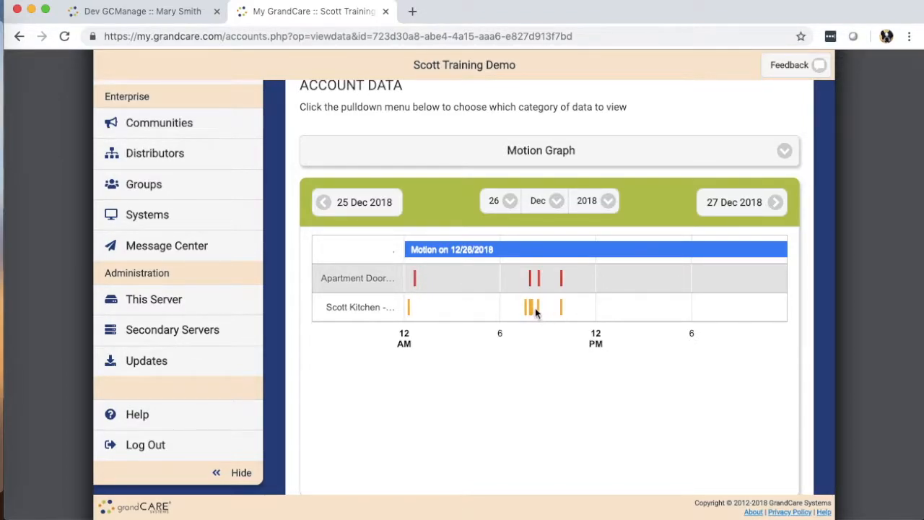
mouse_move(531, 309)
click(529, 161)
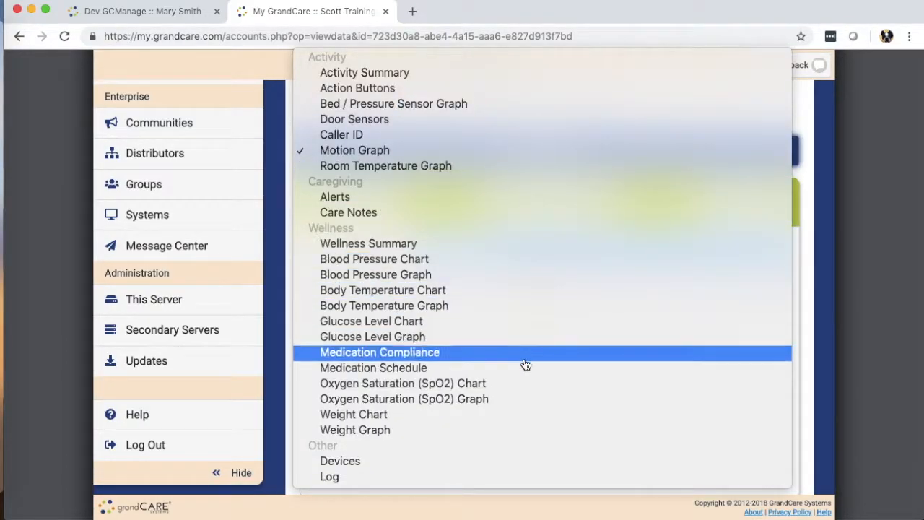
click(861, 283)
scroll(403, 236, up, 5)
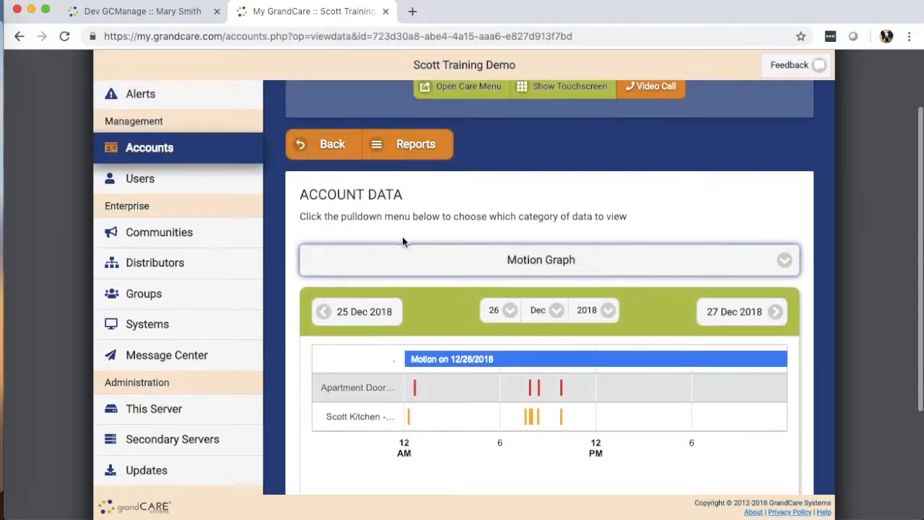
click(466, 290)
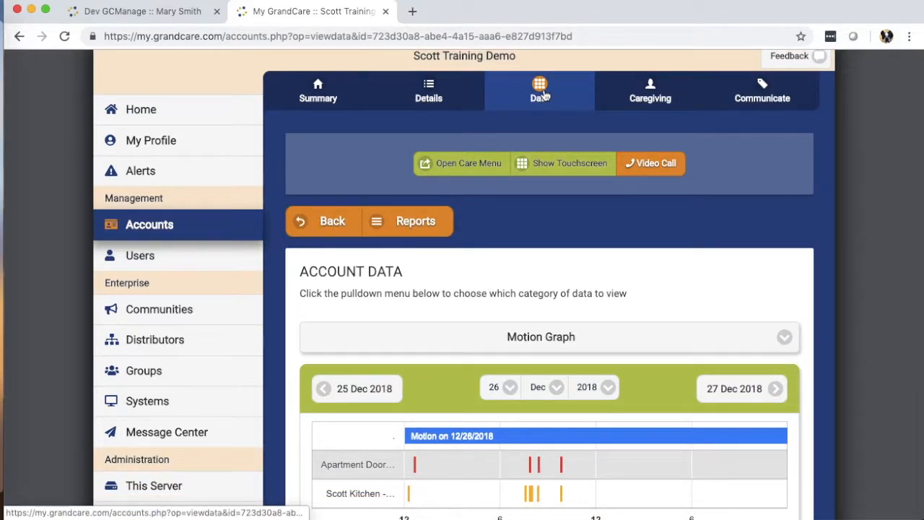
Scroll the Caregiving tab through alert contacts, recent alerts, care notes and the December 2018 care plan
click(641, 101)
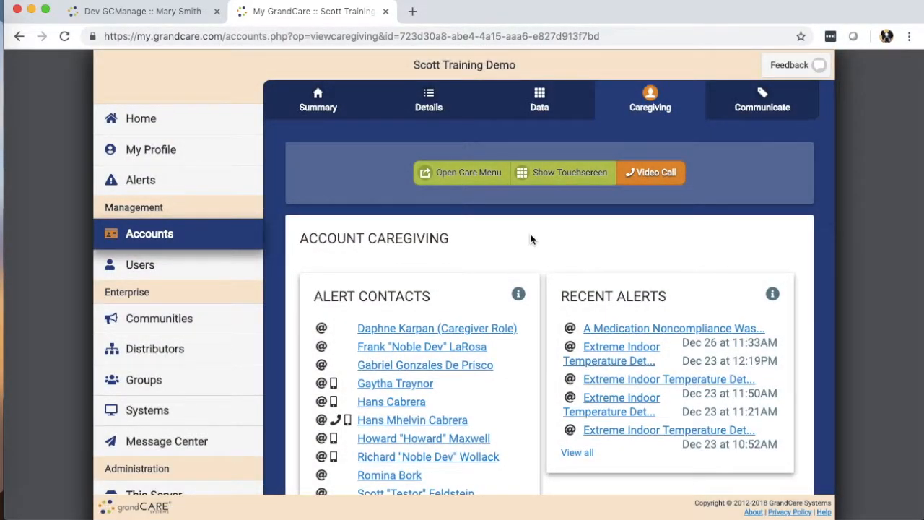
scroll(531, 239, down, 3)
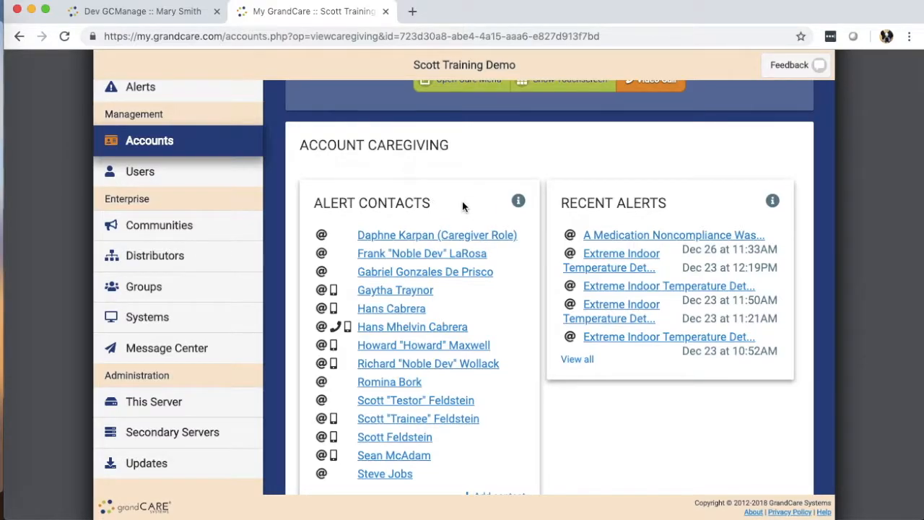
scroll(462, 210, down, 5)
scroll(462, 210, down, 6)
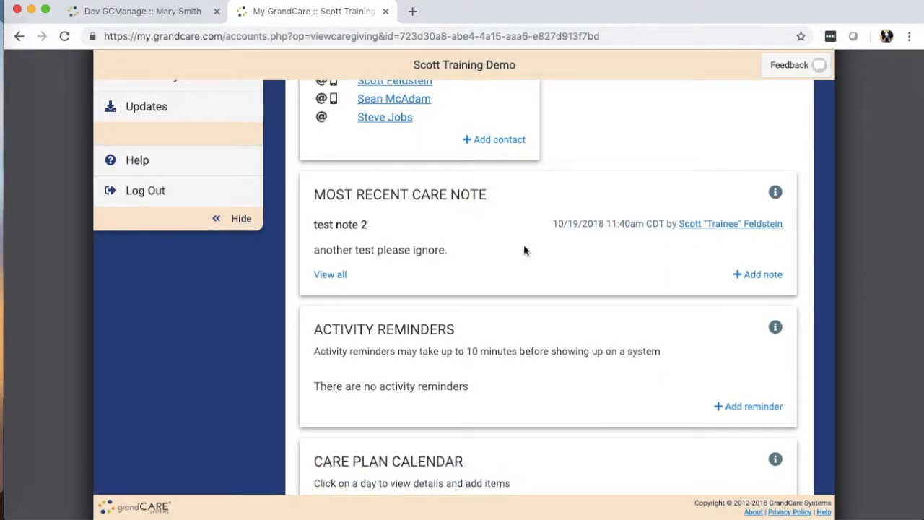
scroll(525, 250, down, 9)
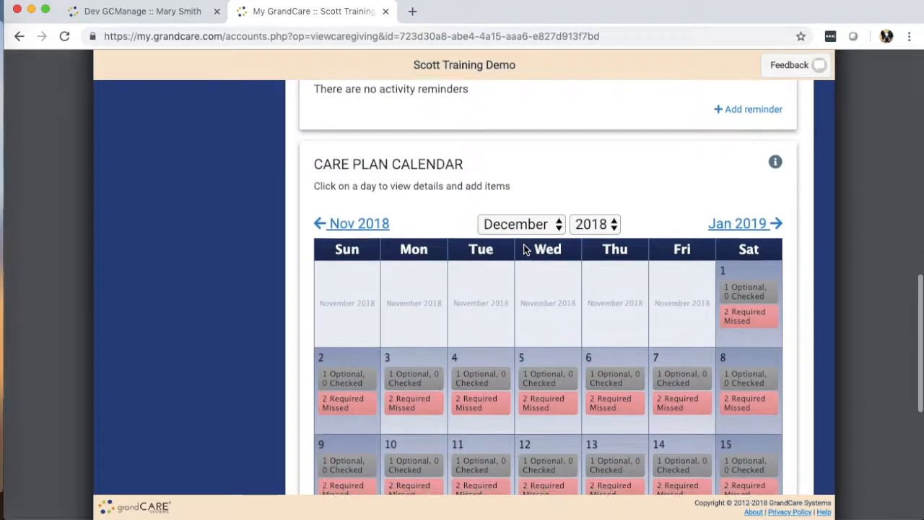
scroll(525, 250, down, 2)
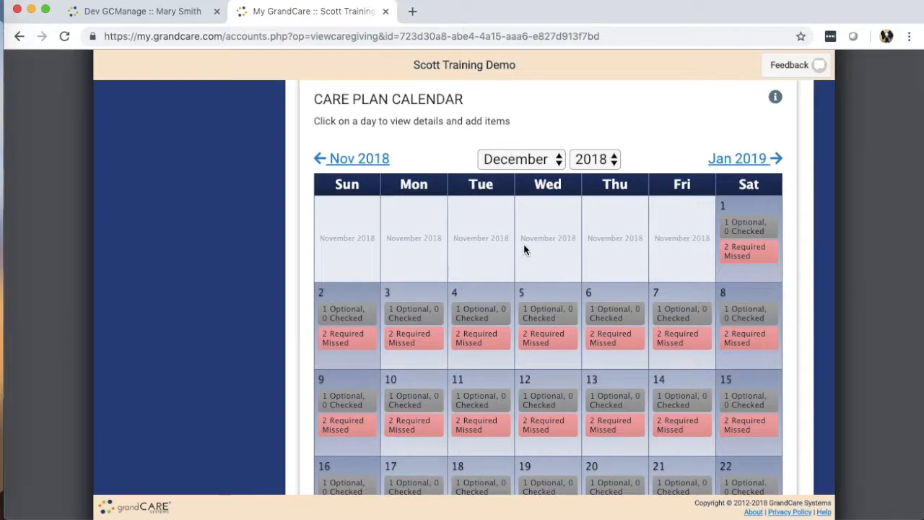
scroll(524, 244, down, 5)
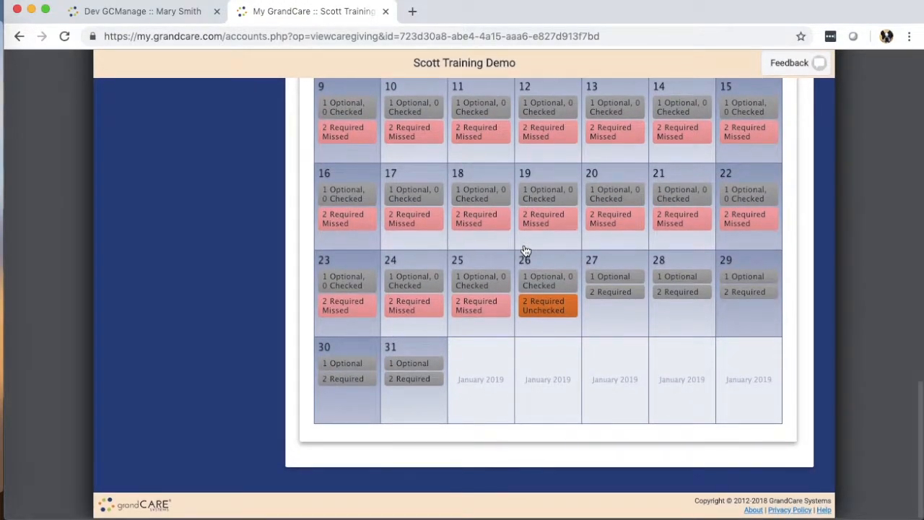
scroll(531, 253, up, 10)
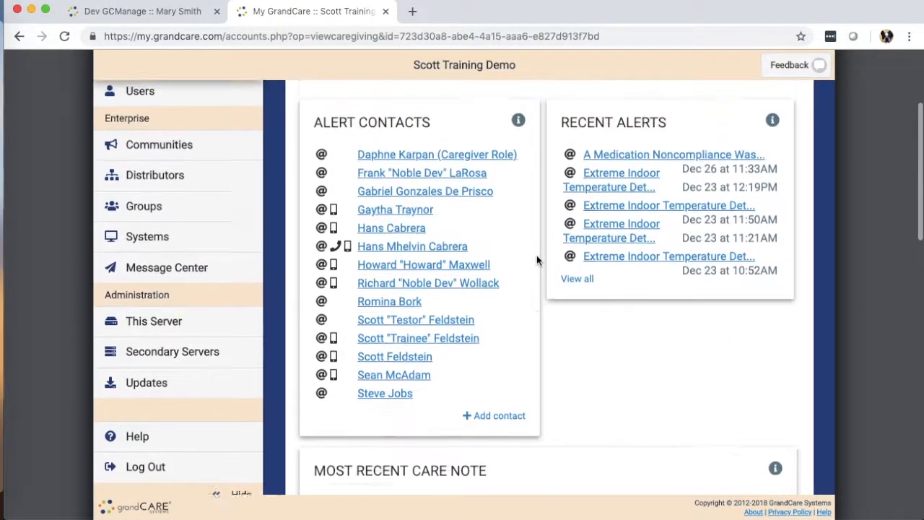
scroll(540, 256, up, 4)
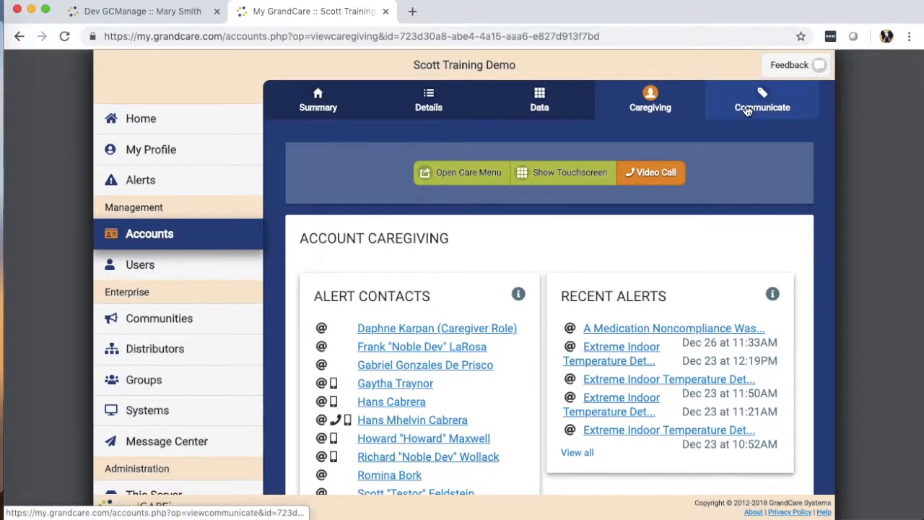
Review the Communicate tab's two photo albums and Send Message form, leaving the subject empty
click(754, 110)
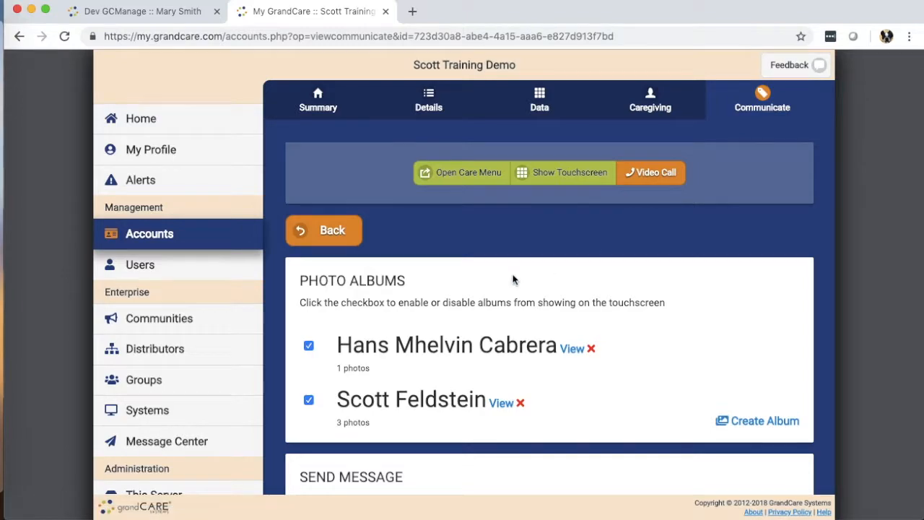
scroll(514, 253, down, 3)
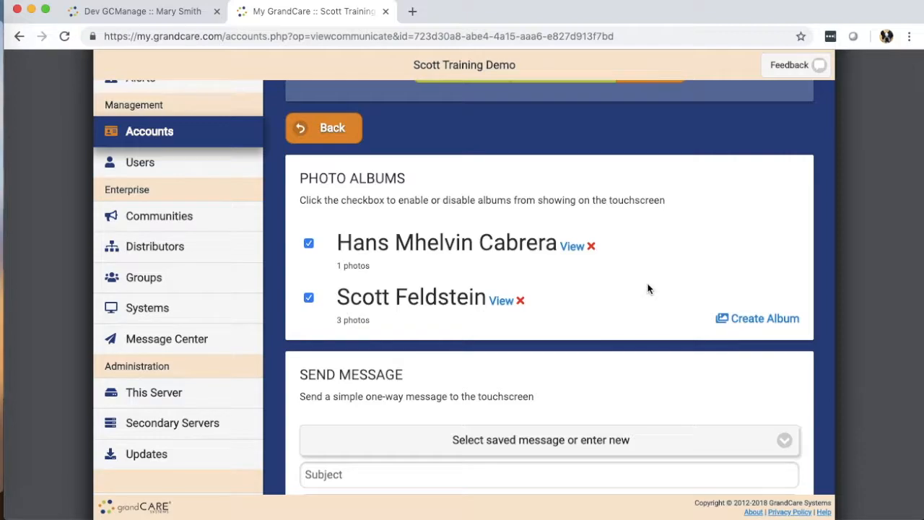
scroll(634, 310, down, 3)
scroll(635, 309, down, 1)
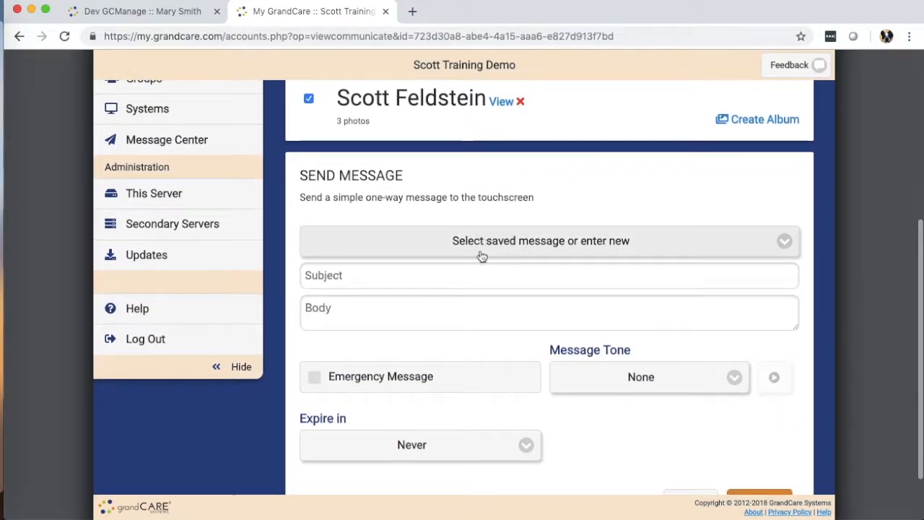
click(398, 275)
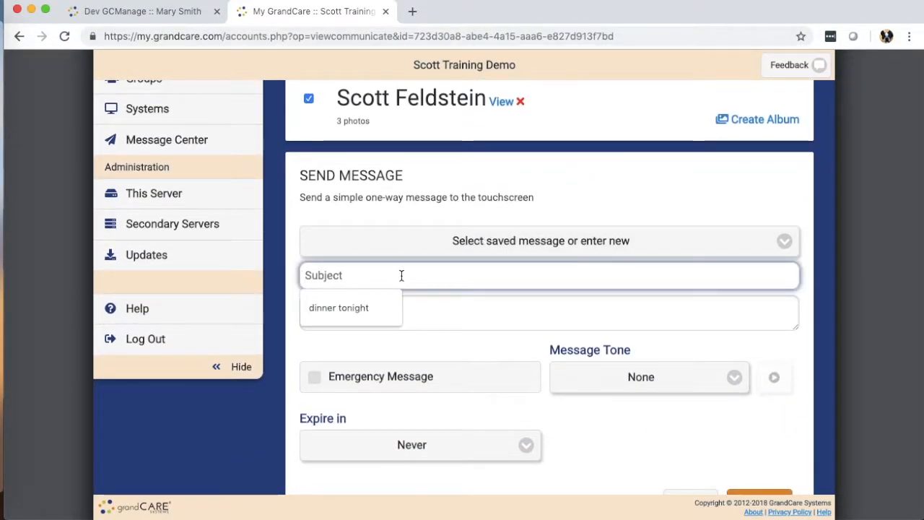
click(443, 179)
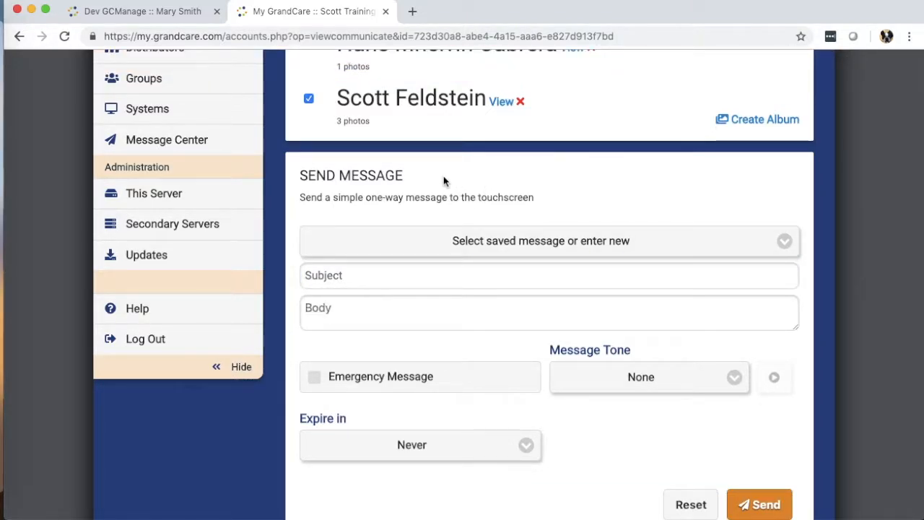
scroll(444, 181, down, 2)
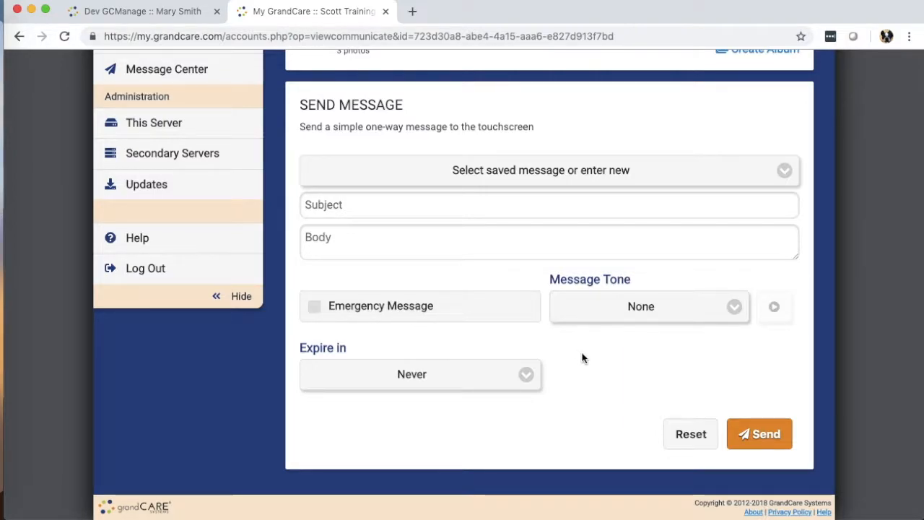
scroll(575, 354, up, 5)
scroll(575, 354, up, 5)
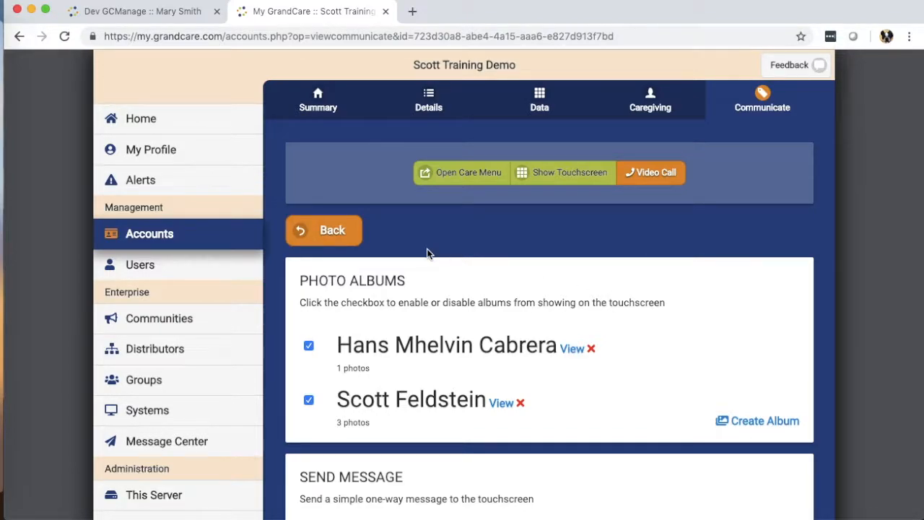
Close the demo tab and start a new account in Assisted Living Group, continuing to Step 2
key(super+w)
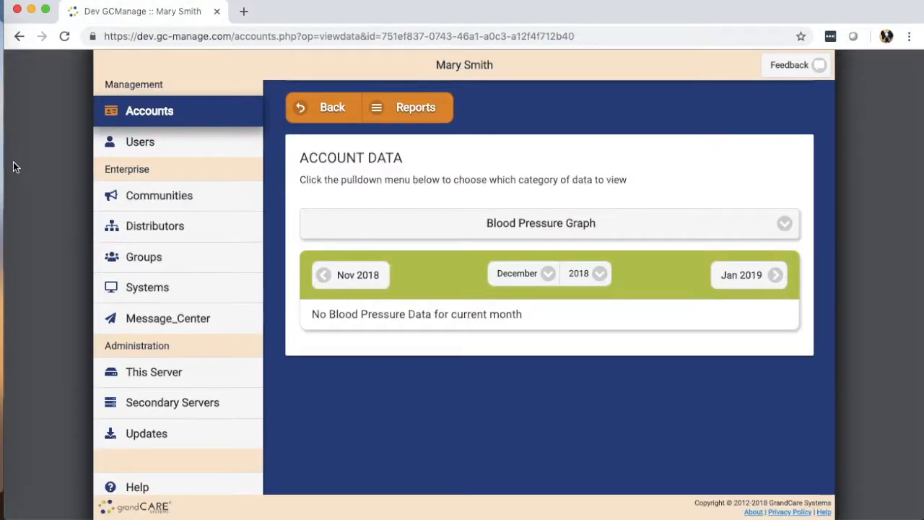
scroll(21, 172, up, 3)
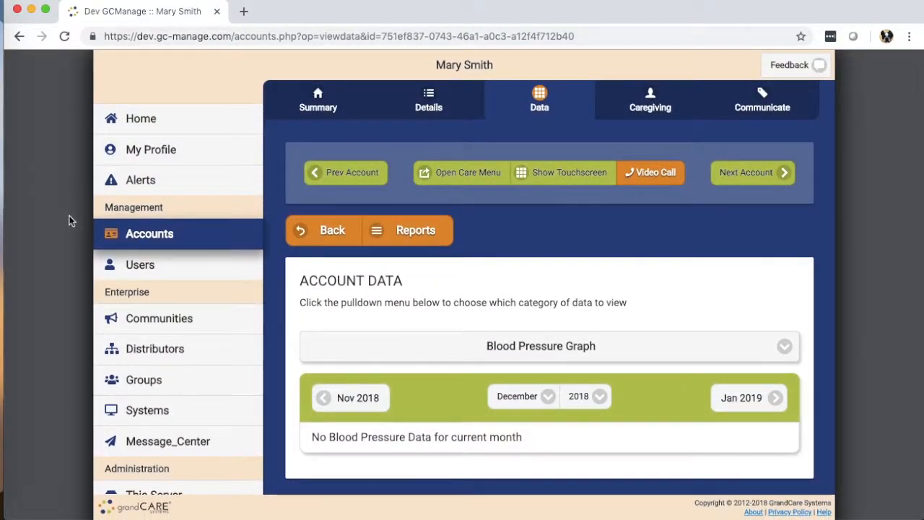
click(144, 240)
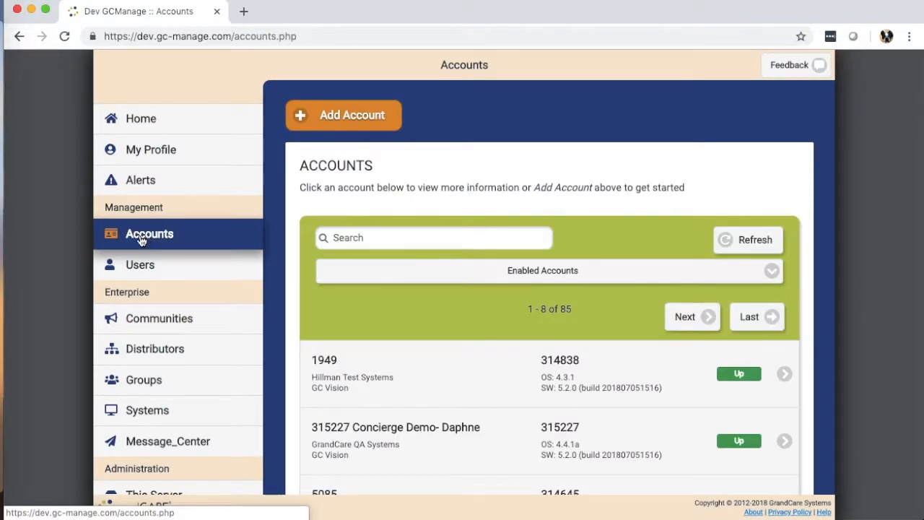
click(350, 124)
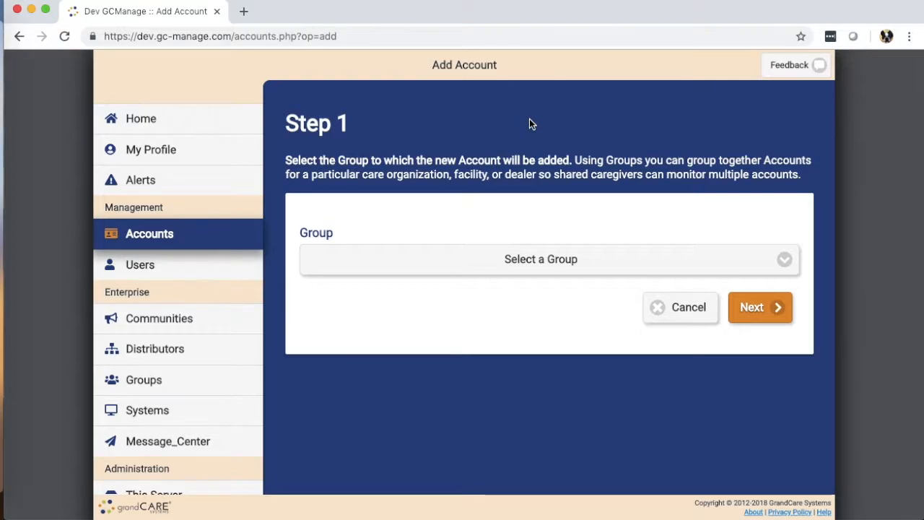
click(597, 268)
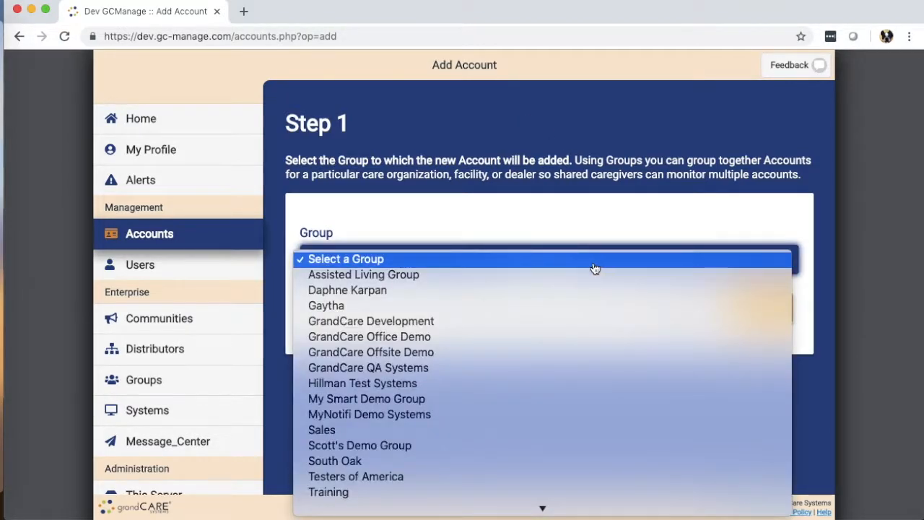
click(593, 276)
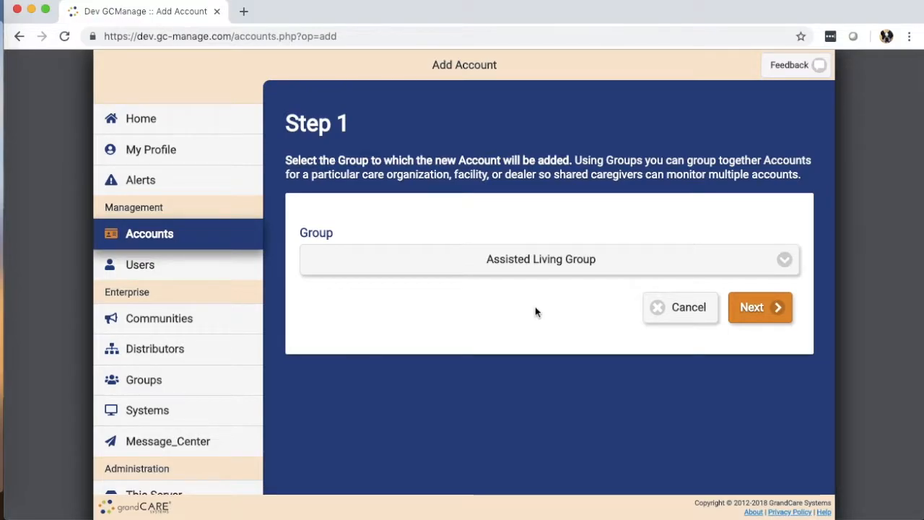
click(765, 310)
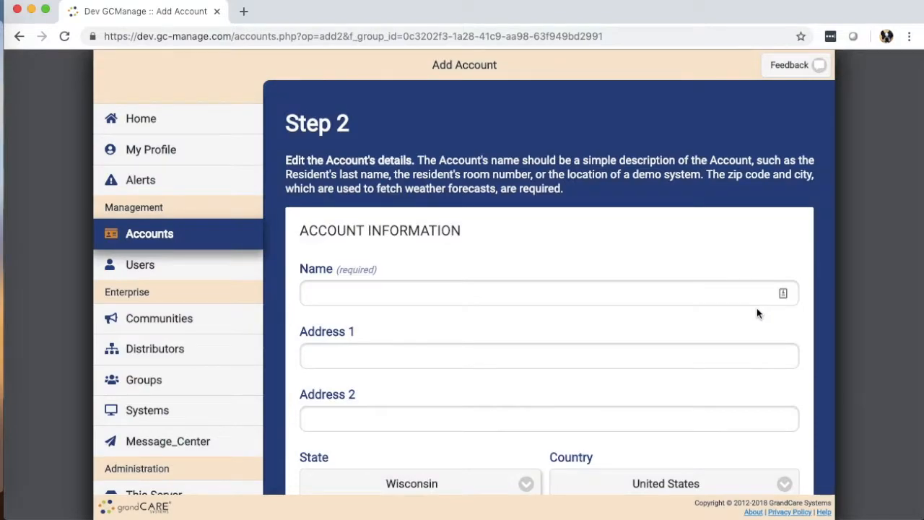
Name the new account 'Room 322'
scroll(477, 229, down, 2)
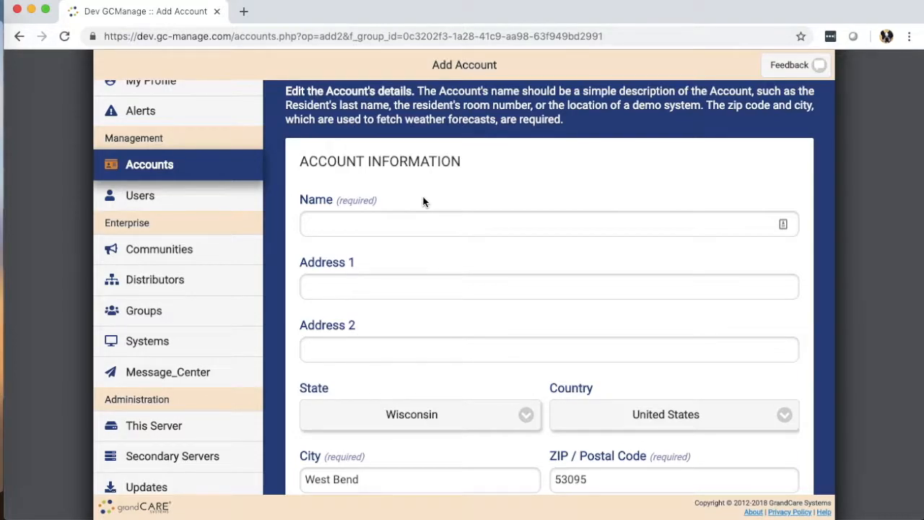
click(423, 224)
text(Room 322)
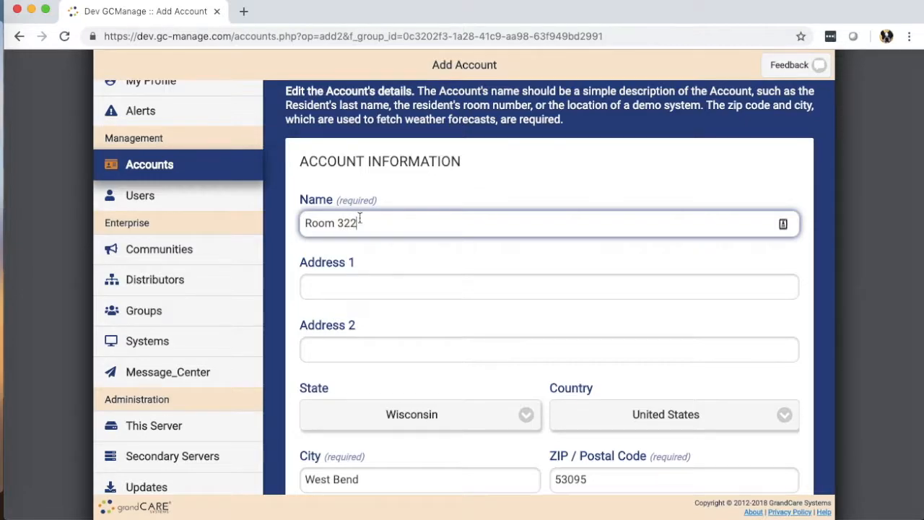
Fill the account's street address from a saved browser address
scroll(388, 248, down, 3)
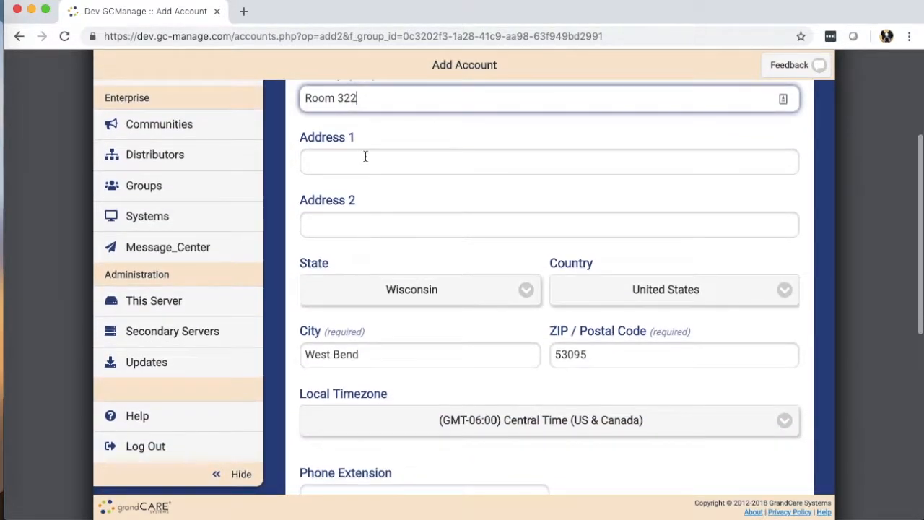
click(342, 171)
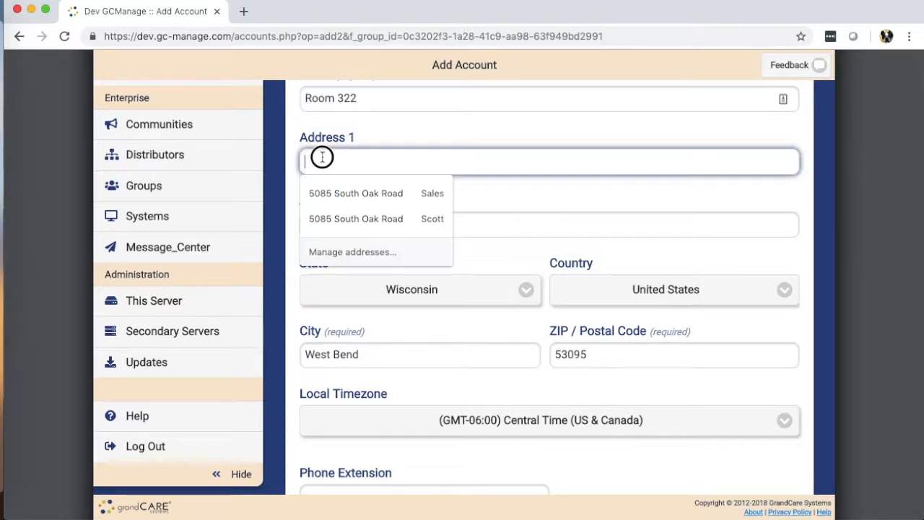
click(333, 191)
scroll(343, 247, down, 3)
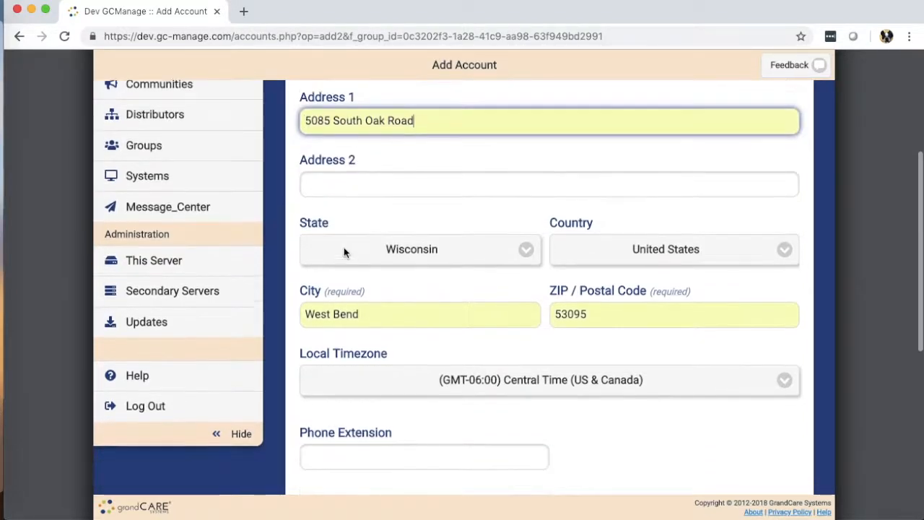
scroll(408, 301, down, 3)
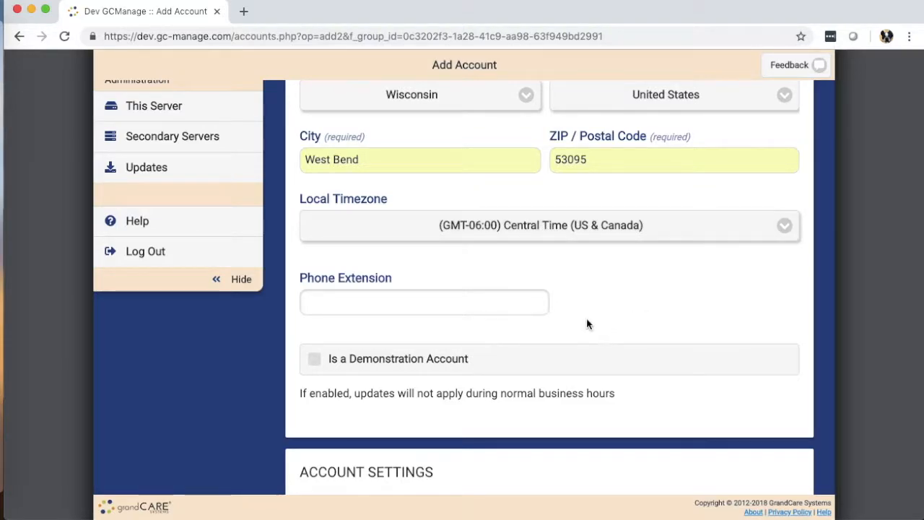
scroll(590, 286, down, 2)
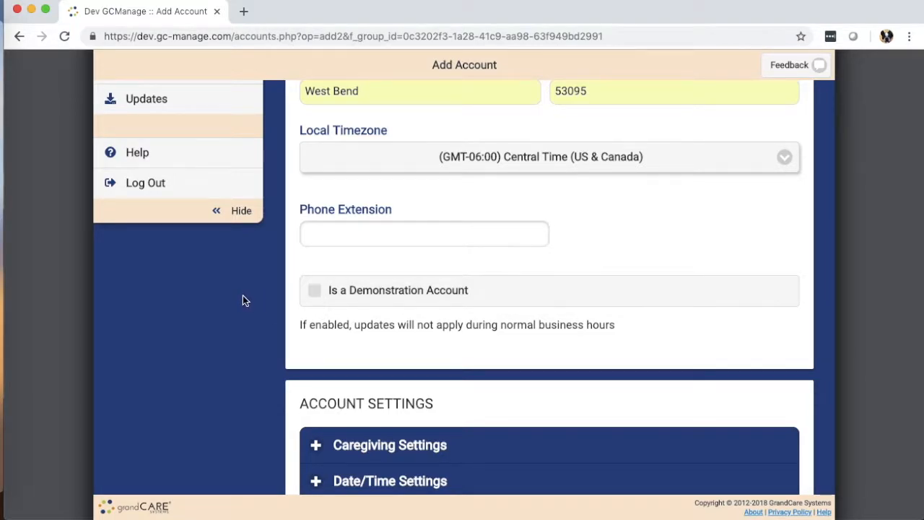
scroll(244, 297, down, 3)
scroll(244, 298, down, 2)
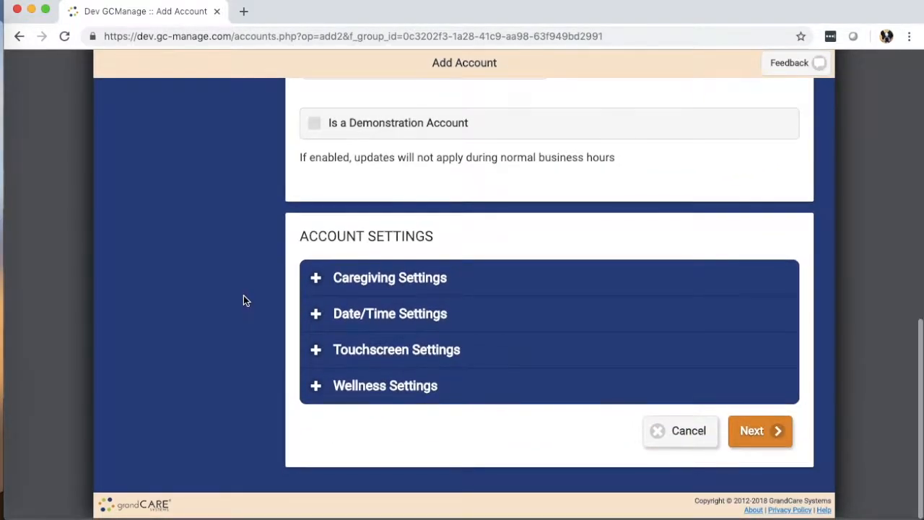
Review the Caregiving, Date/Time and Touchscreen settings sections of the new account
click(376, 286)
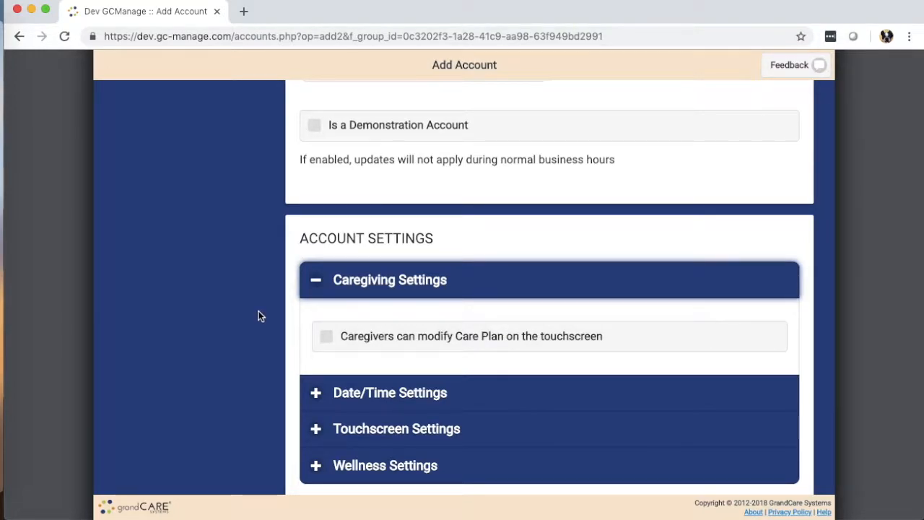
scroll(260, 316, down, 2)
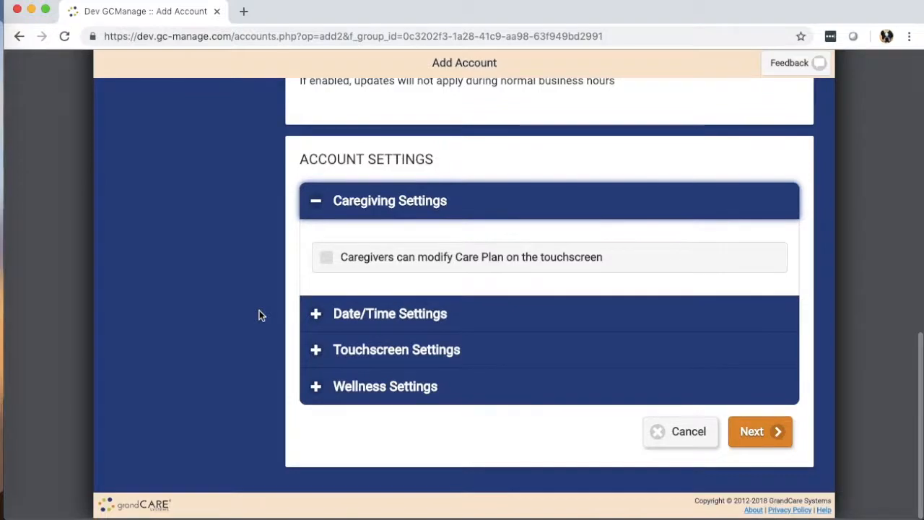
click(391, 317)
scroll(244, 312, down, 2)
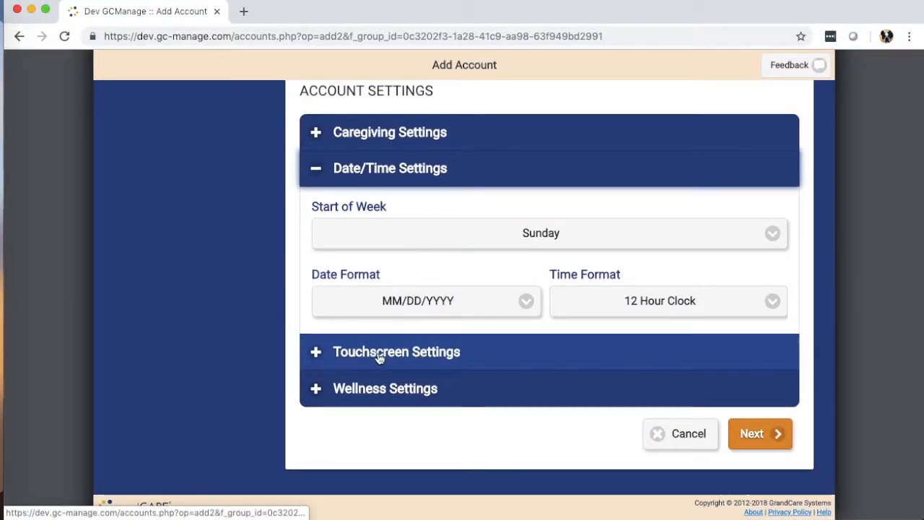
click(382, 353)
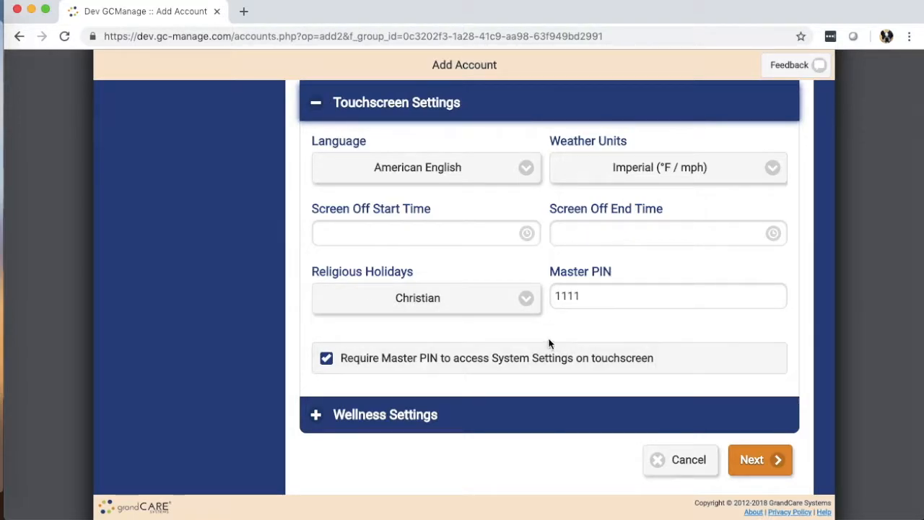
scroll(551, 344, down, 2)
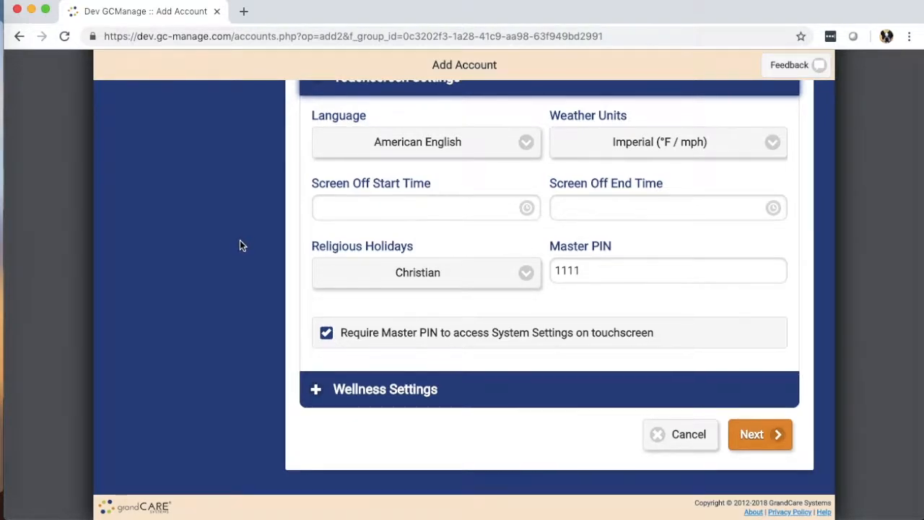
scroll(267, 224, up, 3)
click(385, 125)
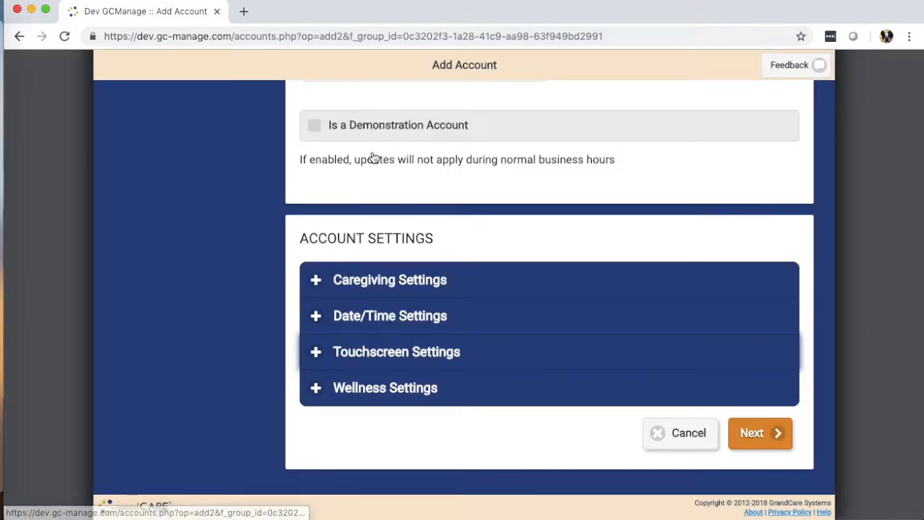
Review the Wellness settings, then save the account and advance to Step 3
click(405, 393)
scroll(245, 328, down, 1)
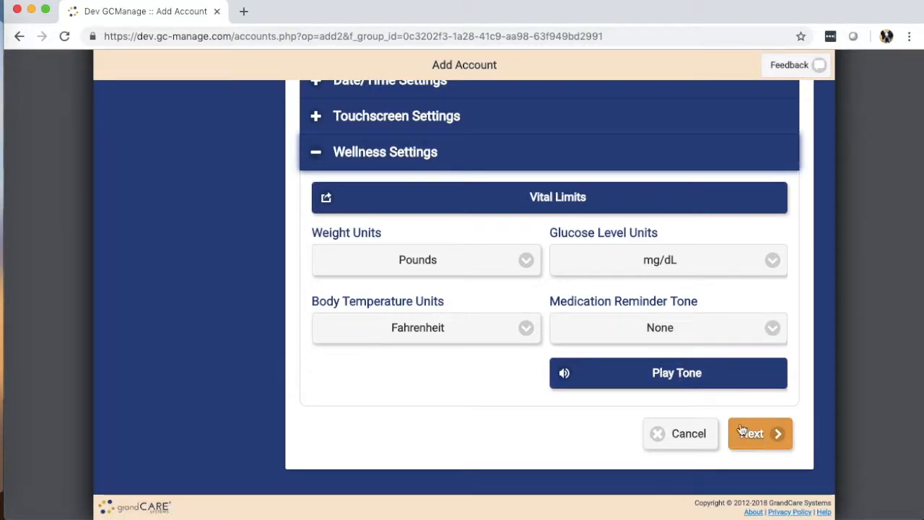
scroll(693, 412, up, 2)
scroll(693, 417, up, 3)
scroll(697, 418, down, 4)
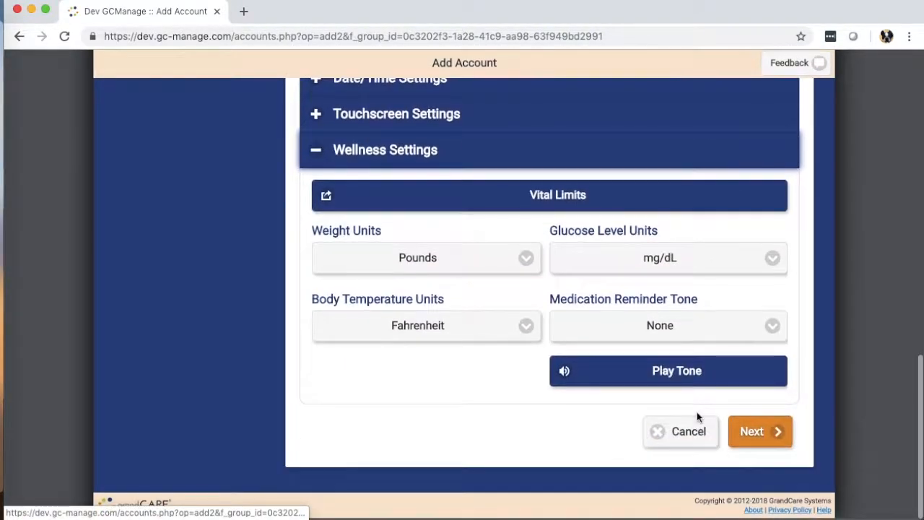
click(757, 434)
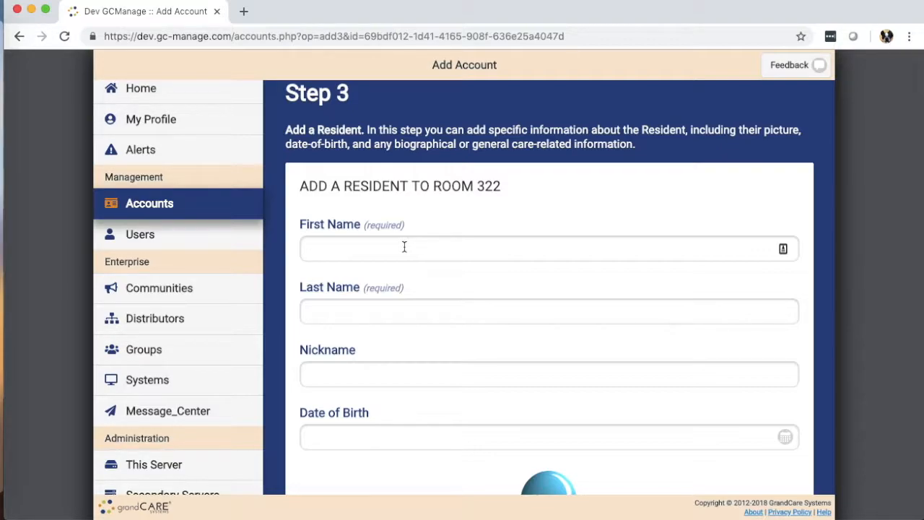
Enter the resident's first name and move the surname into the Last Name field
click(404, 247)
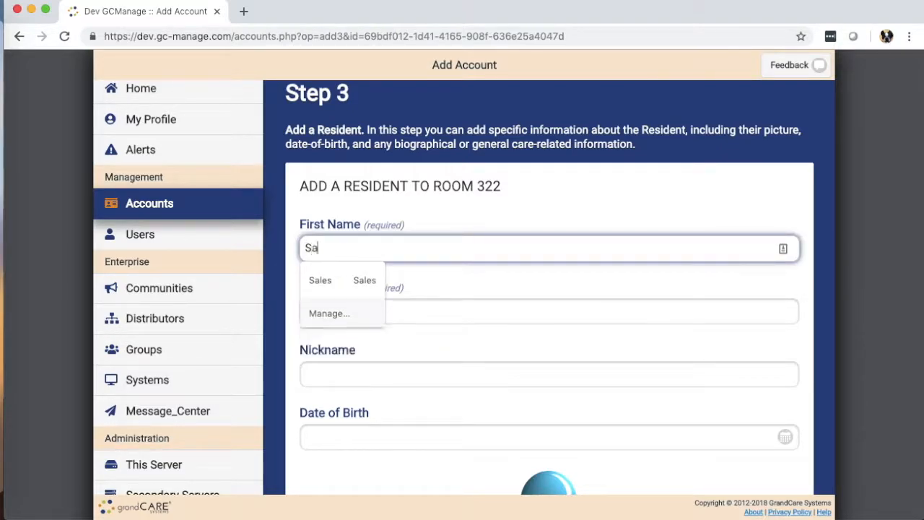
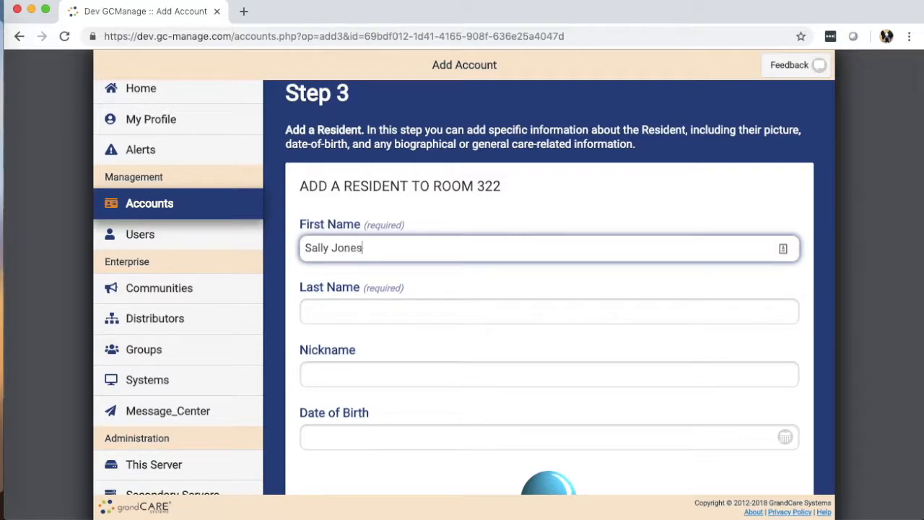
key(Tab)
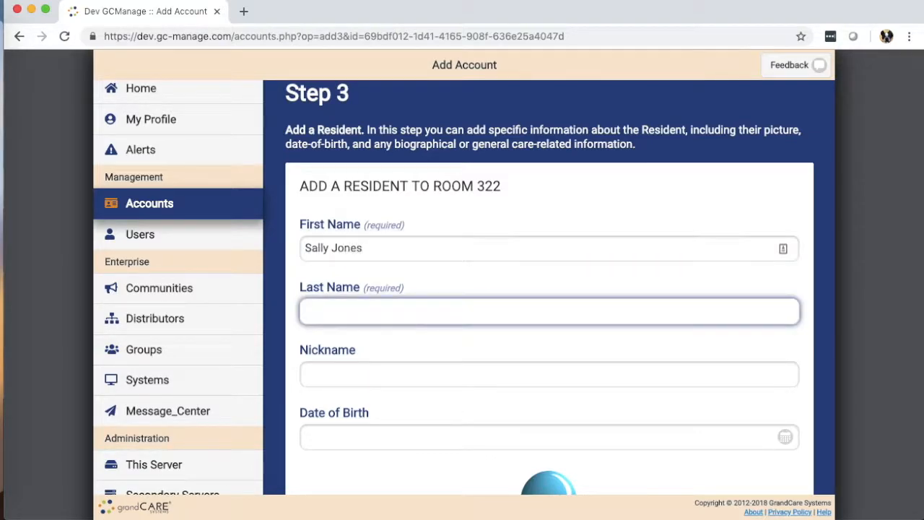
double_click(356, 249)
key(ctrl+c)
key(BackSpace)
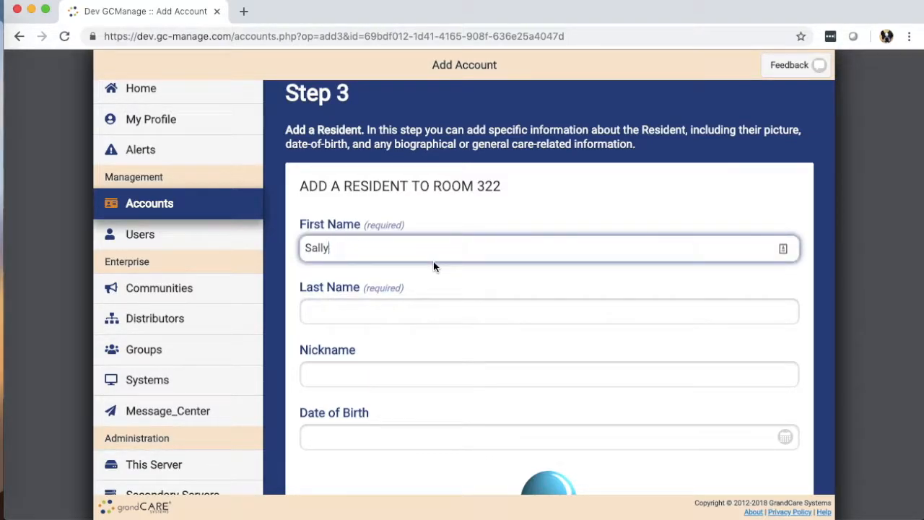
click(354, 310)
key(ctrl+v)
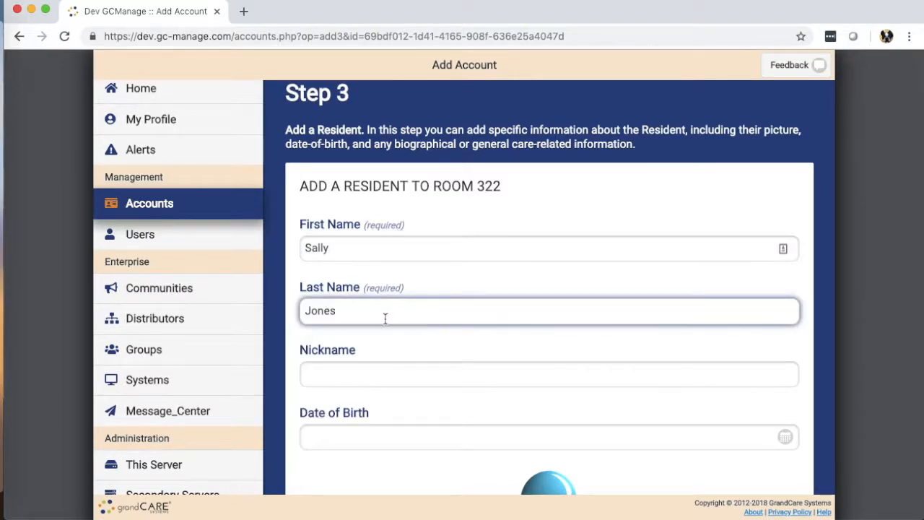
Set the Date of Birth to December 26, 1984
scroll(382, 361, down, 4)
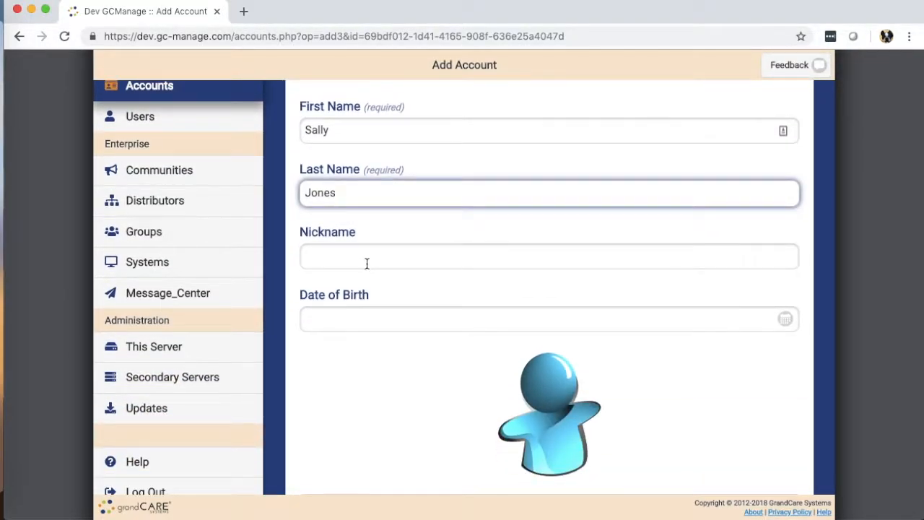
scroll(357, 257, down, 3)
click(362, 249)
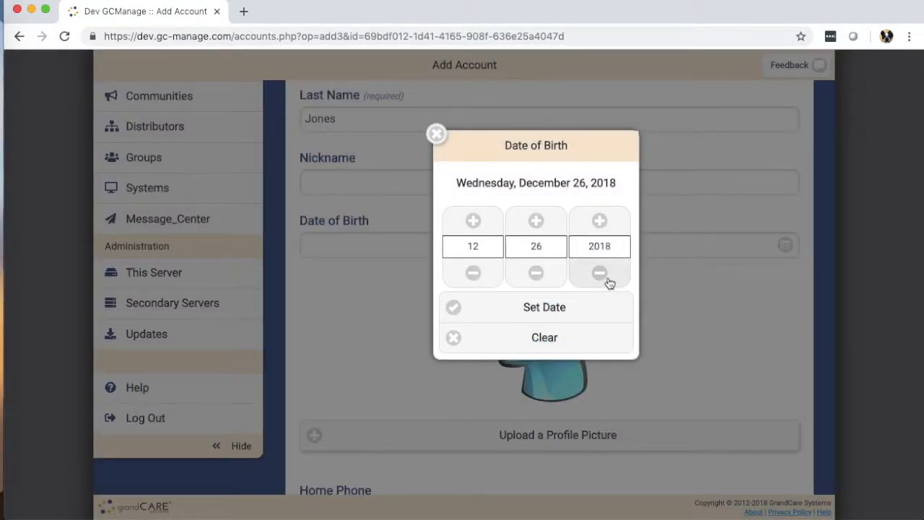
drag(600, 279, 603, 275)
click(547, 312)
Fill the home phone and email from the saved autofill details
scroll(296, 289, down, 5)
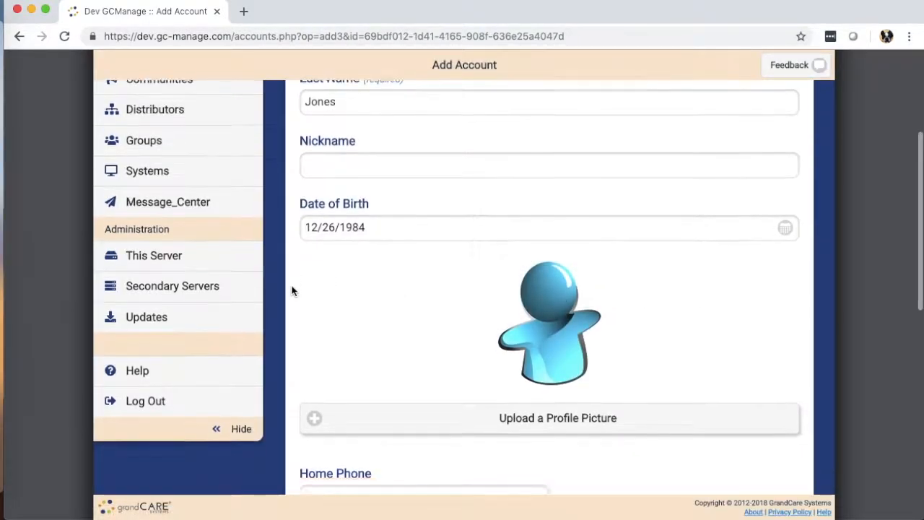
scroll(281, 270, down, 3)
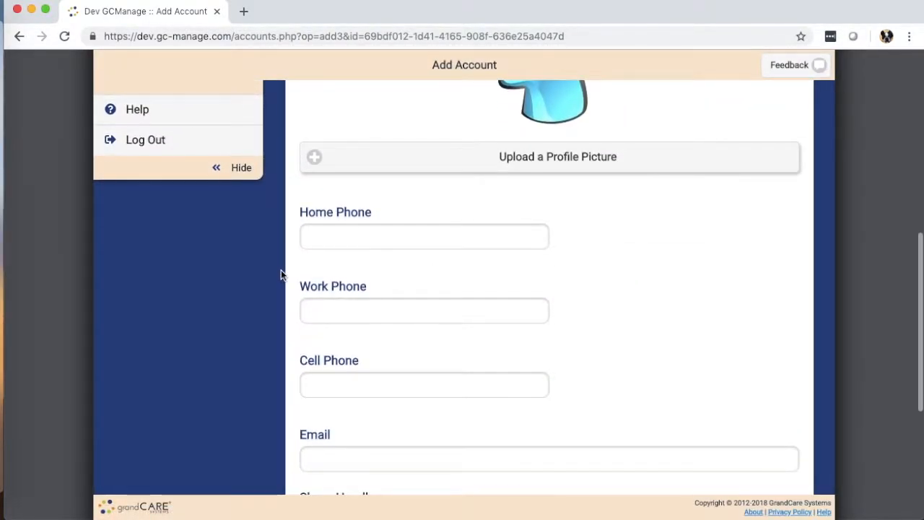
scroll(282, 271, up, 5)
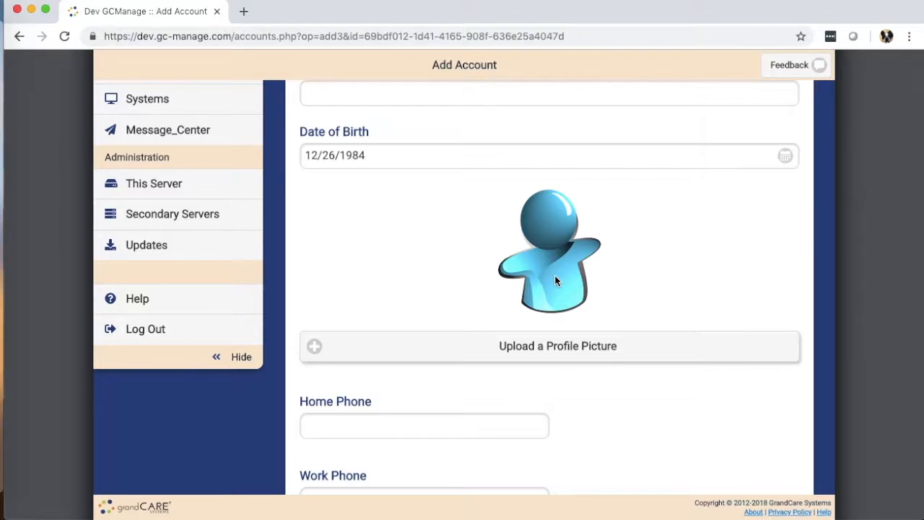
scroll(373, 235, down, 8)
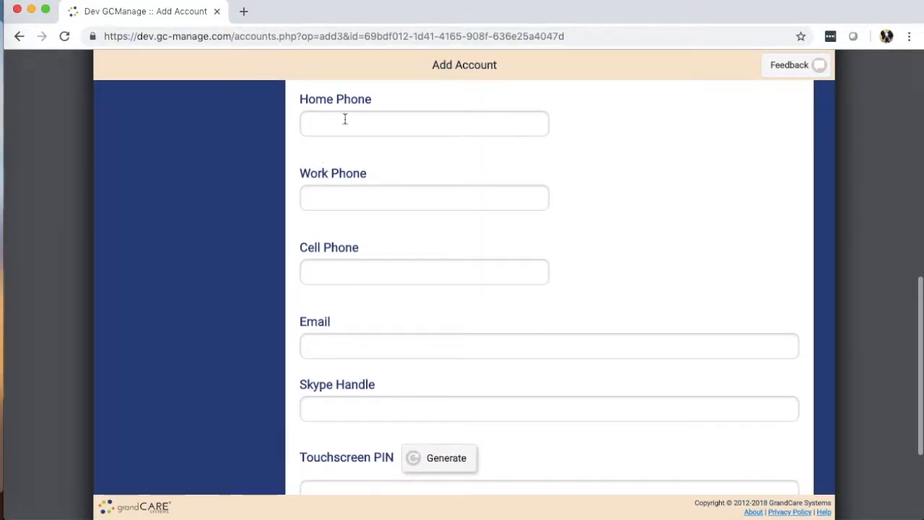
click(325, 123)
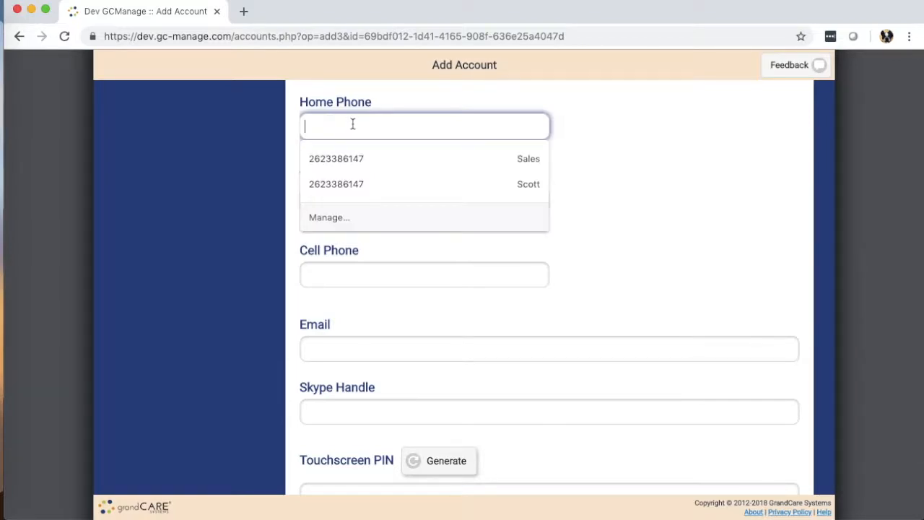
click(339, 160)
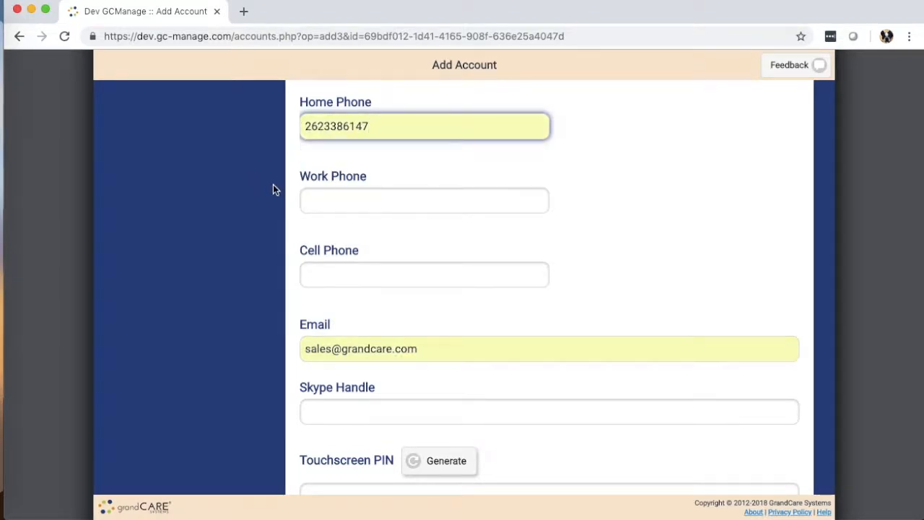
Fill the cell phone from the saved autofill number and dismiss the suggestions
scroll(273, 186, down, 3)
click(339, 151)
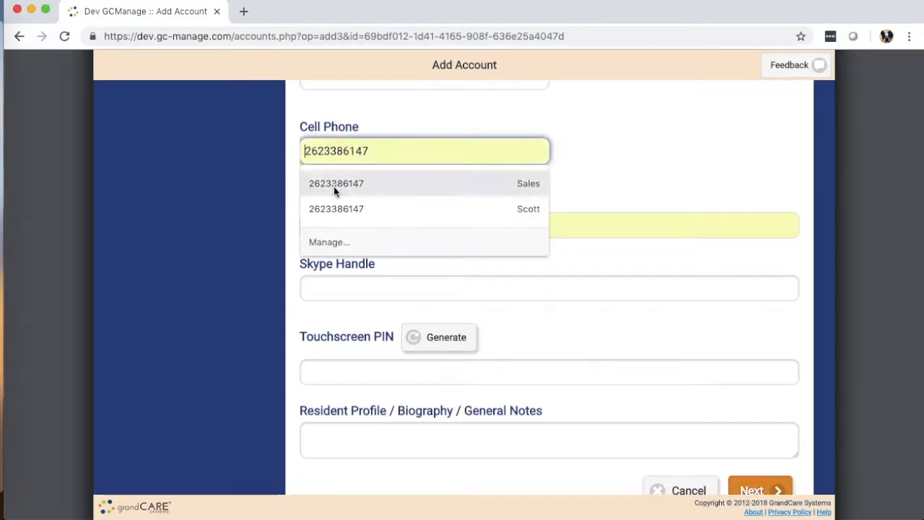
click(329, 209)
scroll(212, 197, down, 1)
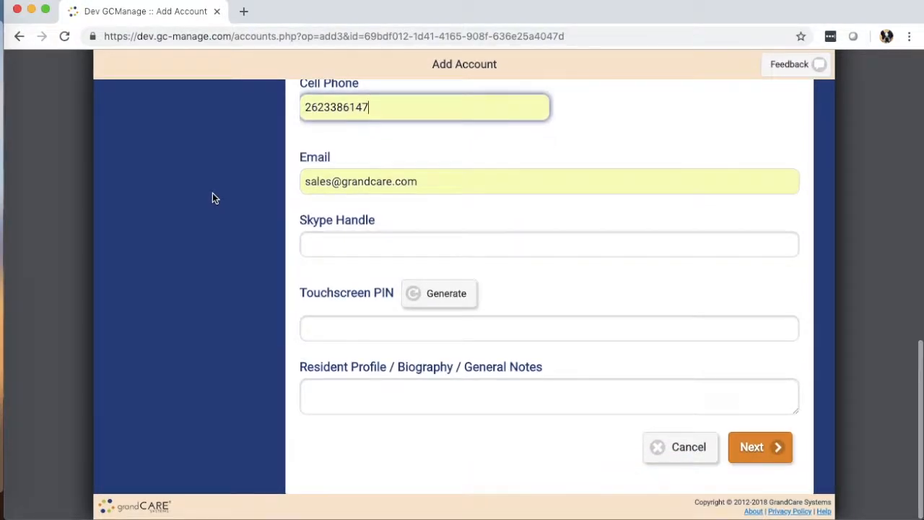
drag(429, 181, 278, 180)
click(251, 182)
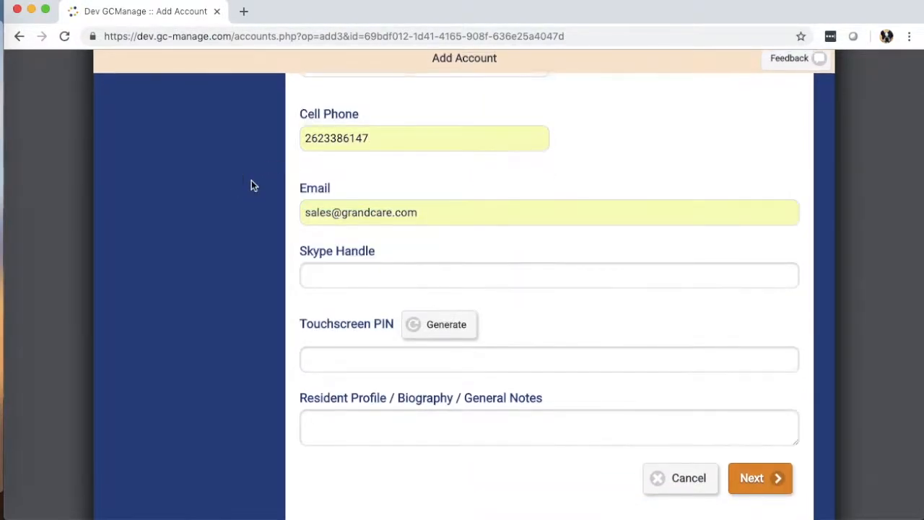
Save the resident and continue to Step 4 for system assignment
scroll(267, 192, down, 1)
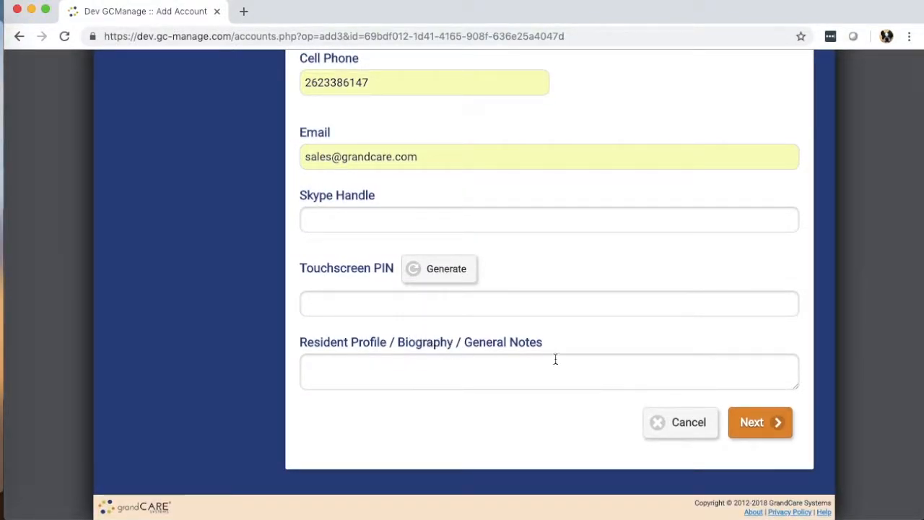
click(499, 363)
scroll(499, 363, up, 1)
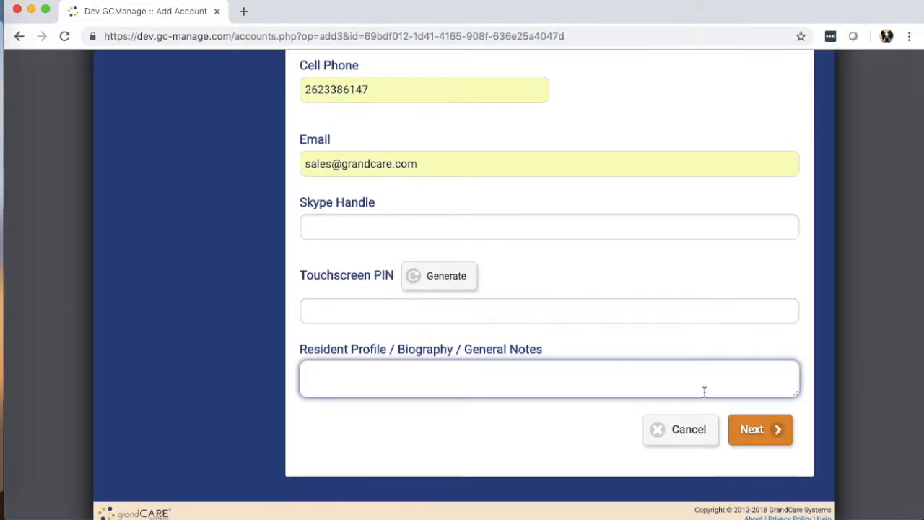
click(760, 431)
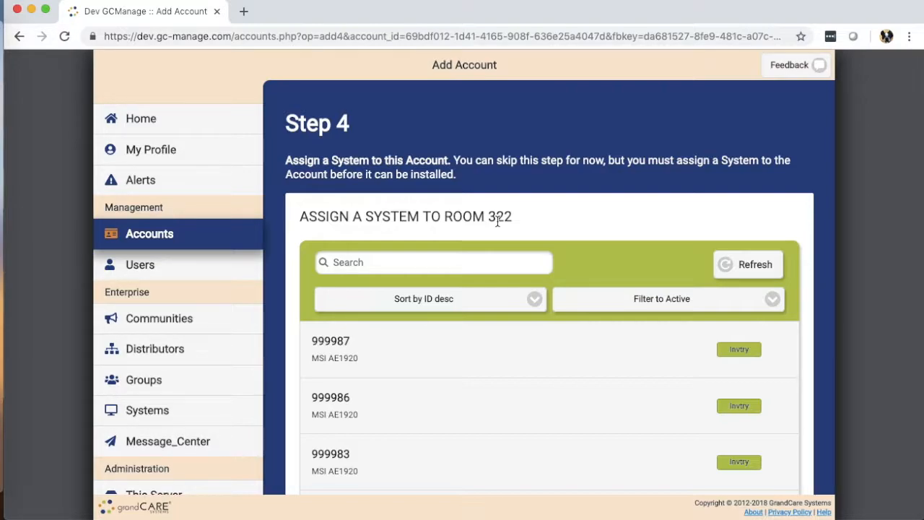
Select system 999987 from the Step 4 list and continue to Step 5
scroll(486, 252, down, 5)
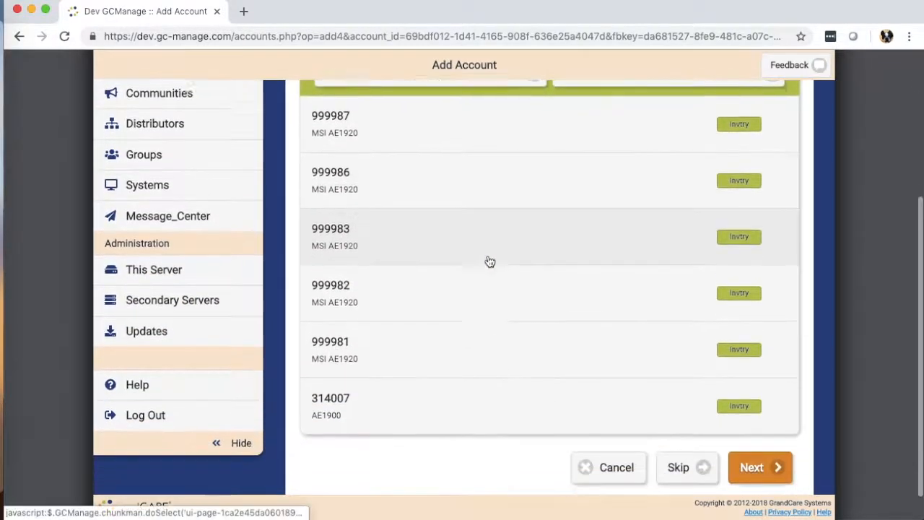
scroll(456, 246, up, 3)
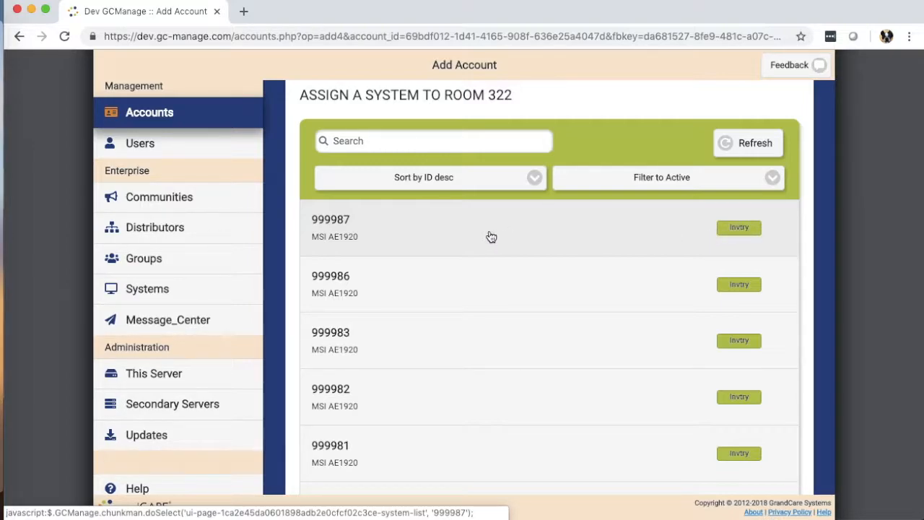
click(410, 230)
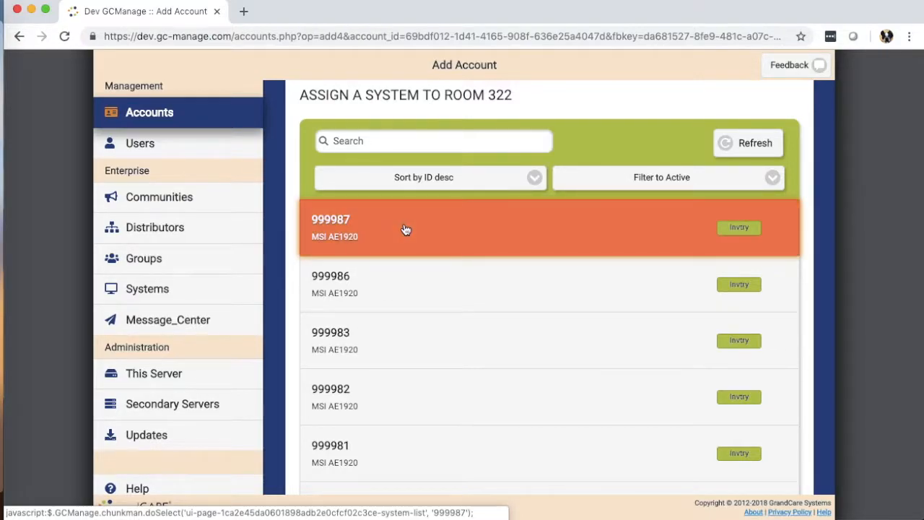
scroll(821, 268, down, 3)
scroll(822, 272, down, 1)
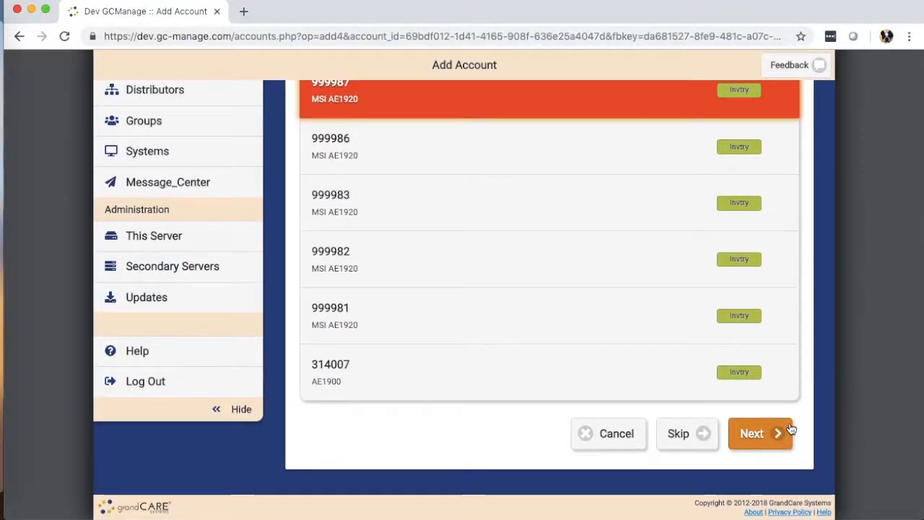
click(766, 434)
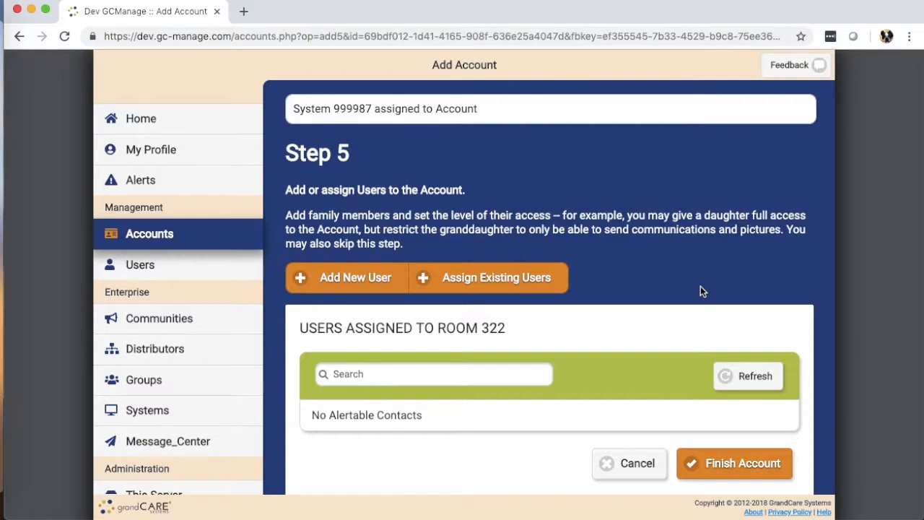
Skip adding users and finish the Room 322 account
scroll(347, 274, down, 1)
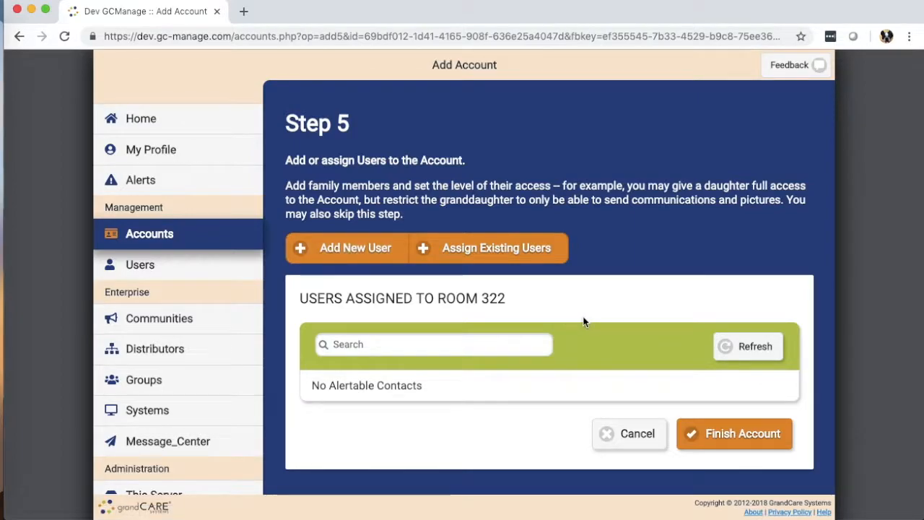
click(731, 437)
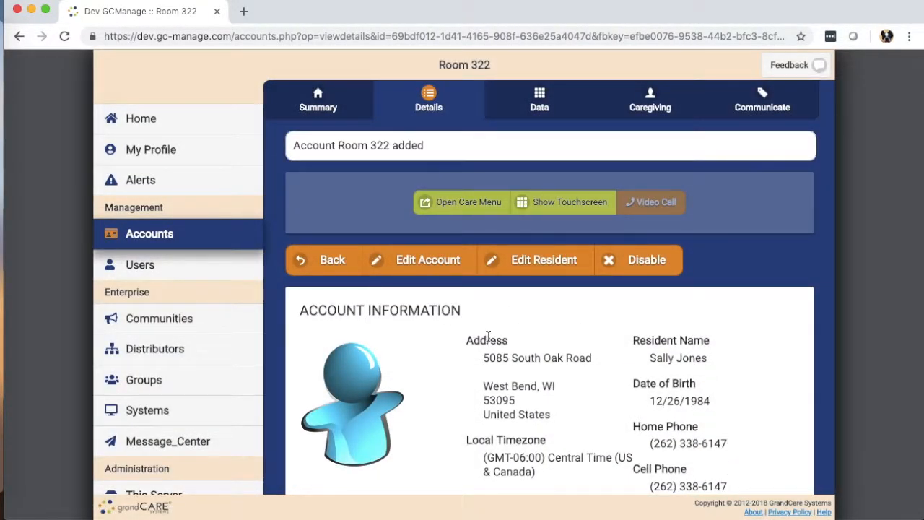
Open Room 322 twice from the dashboard's Last Viewed Accounts to show its Summary
scroll(488, 336, down, 5)
scroll(488, 337, up, 6)
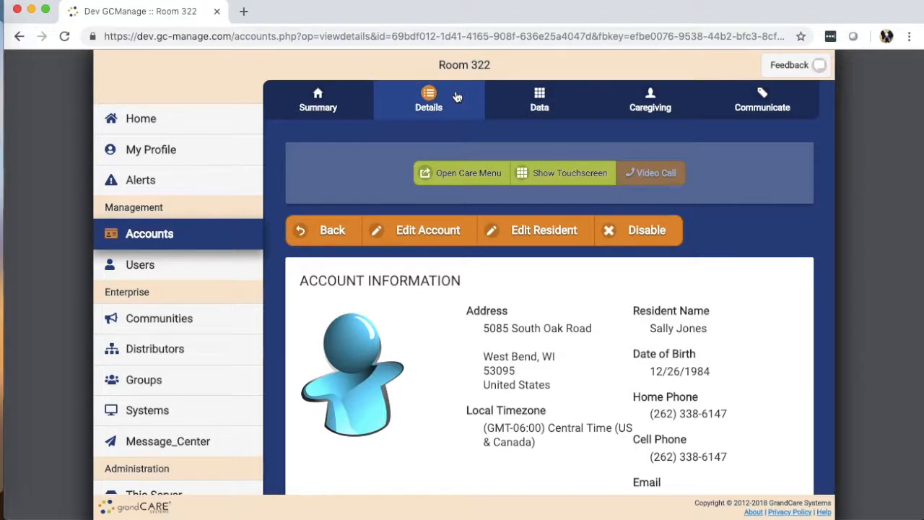
click(152, 123)
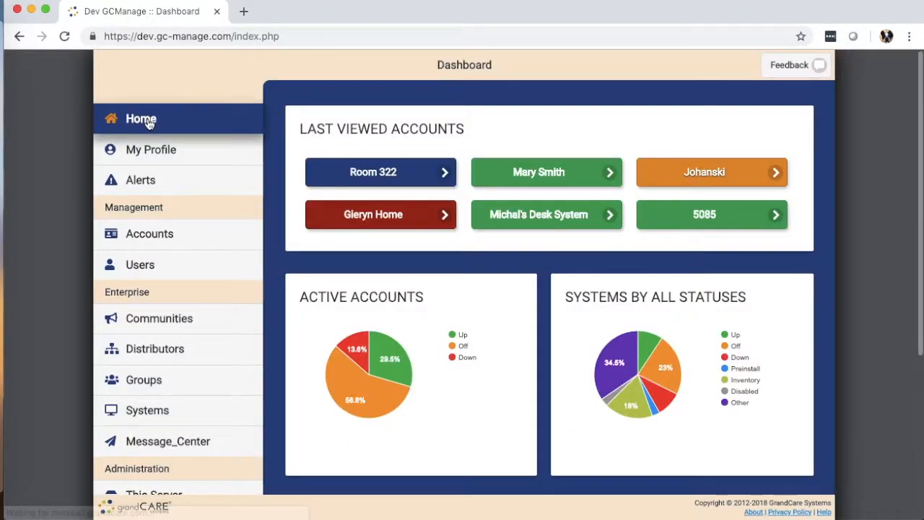
click(366, 179)
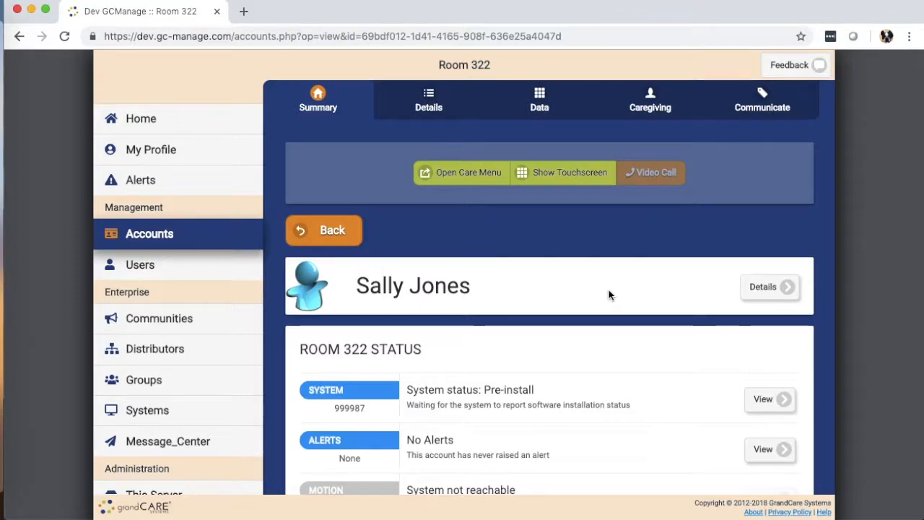
click(110, 120)
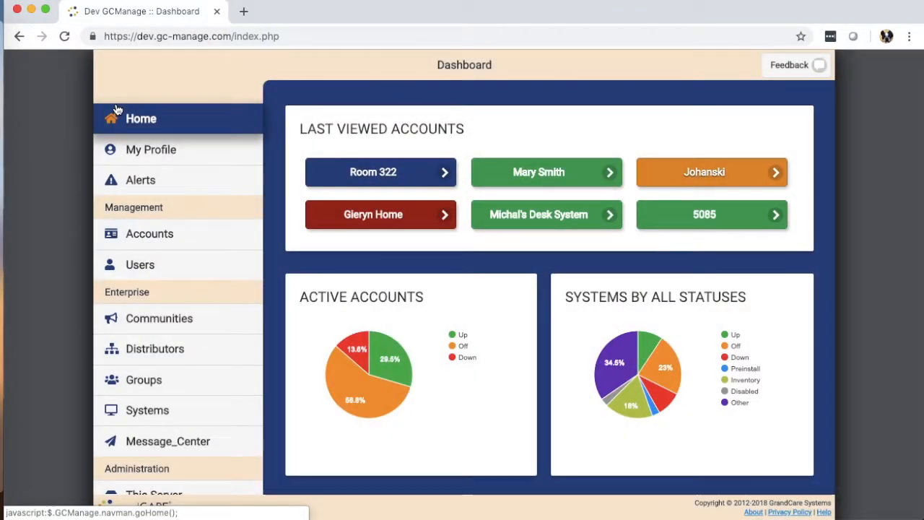
click(387, 176)
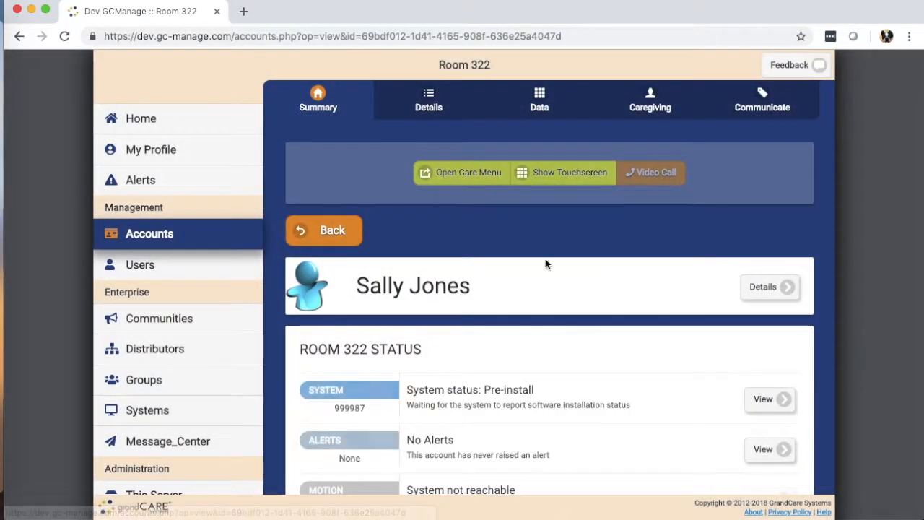